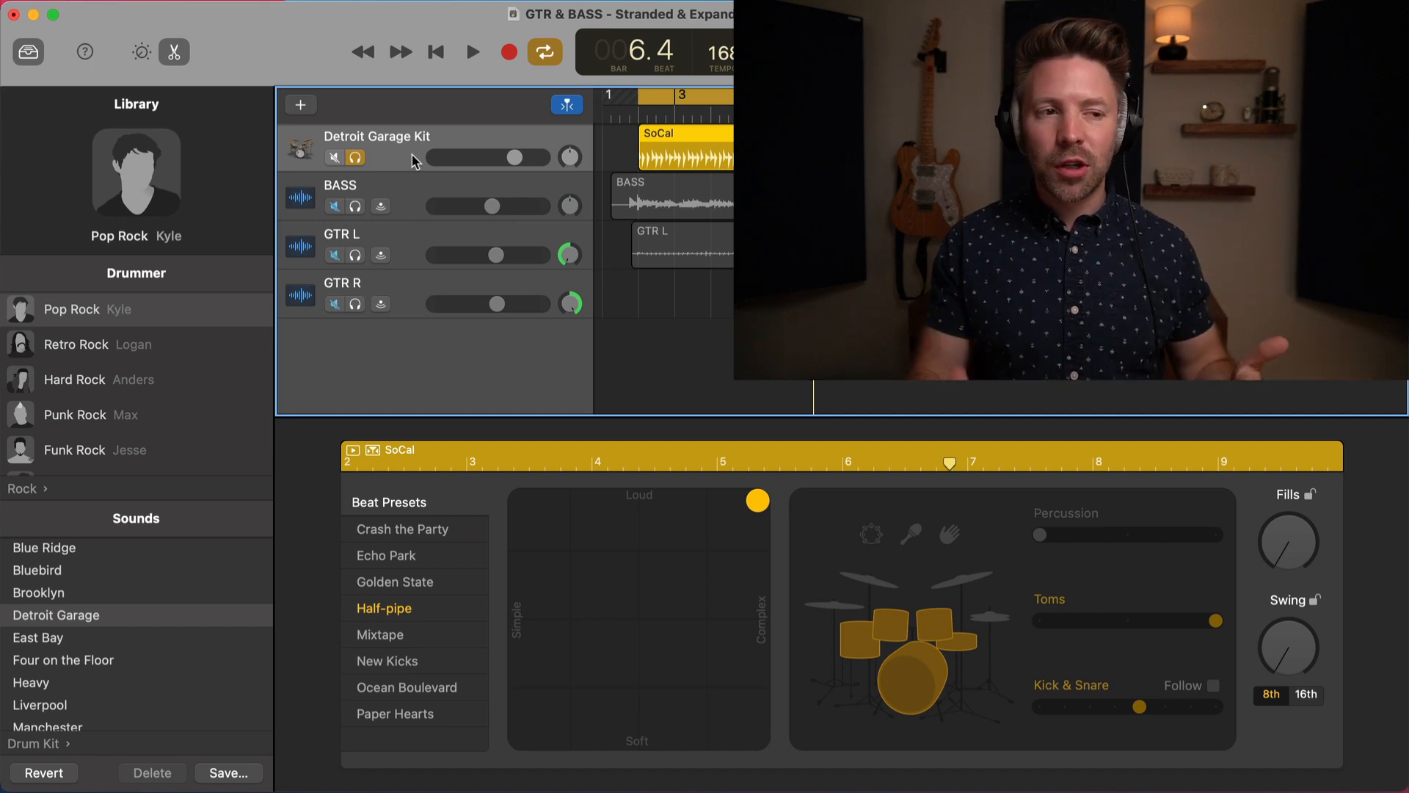
# Add a software instrument track and assign it the Detroit Garage drum kit sound.
pyautogui.click(301, 107)
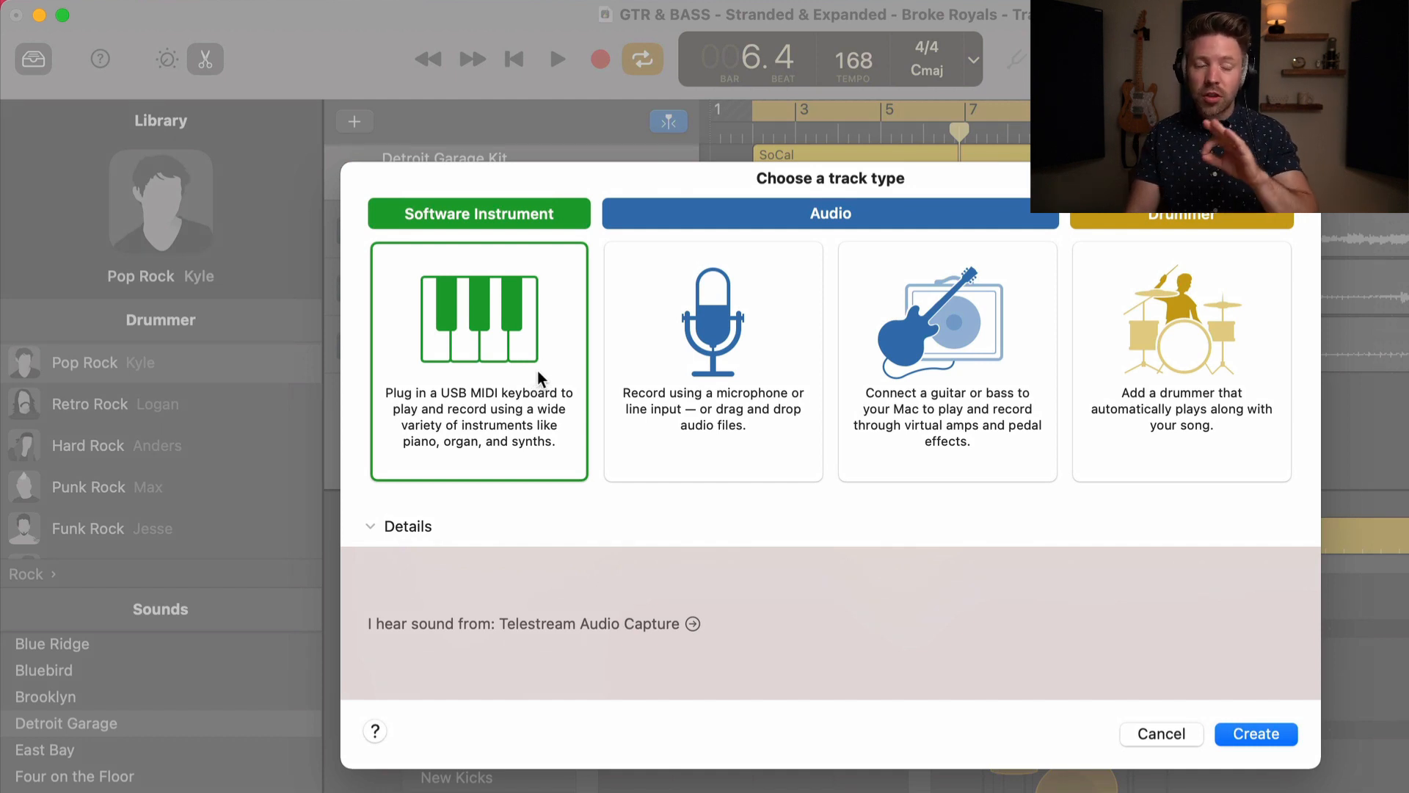
pyautogui.click(1264, 735)
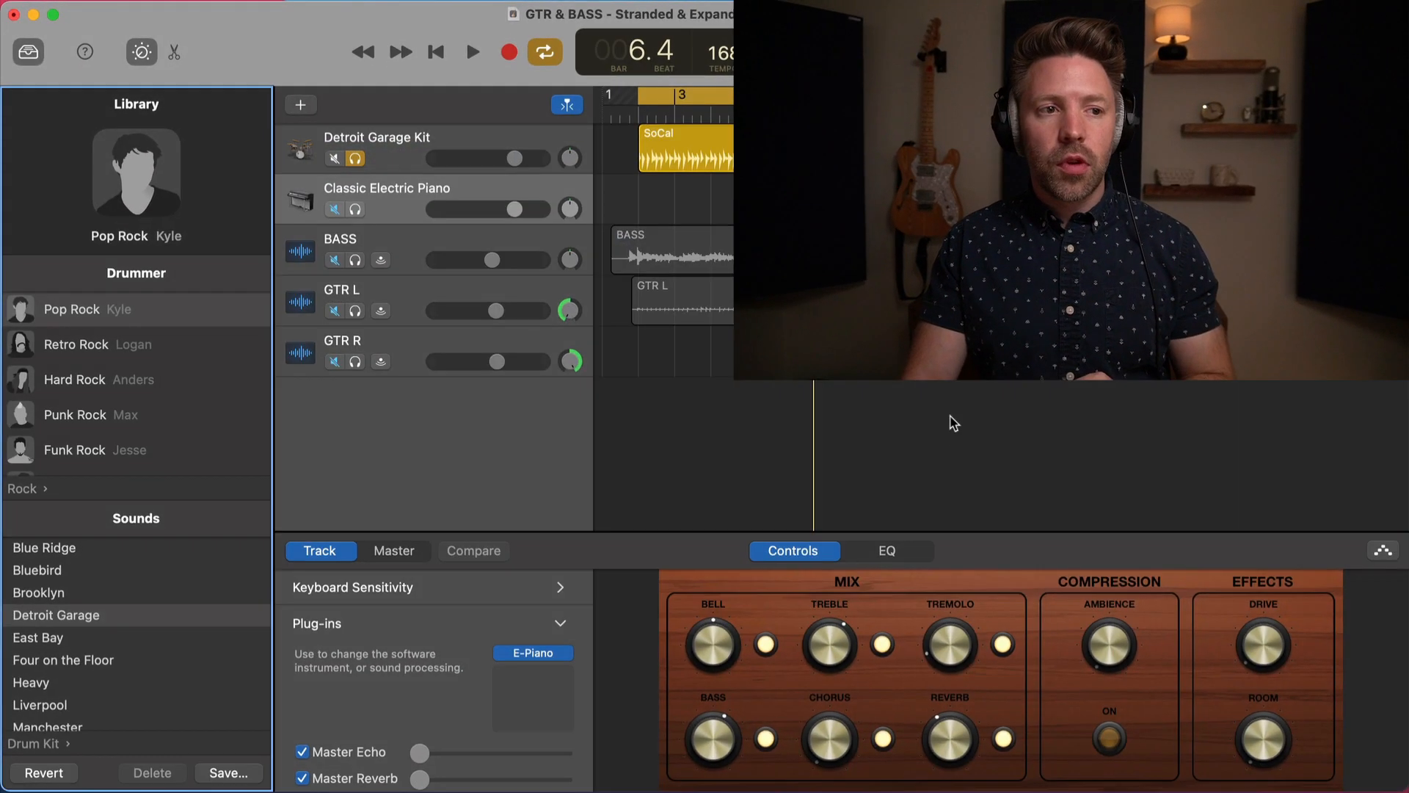
pyautogui.hscroll(-3, 112, 459)
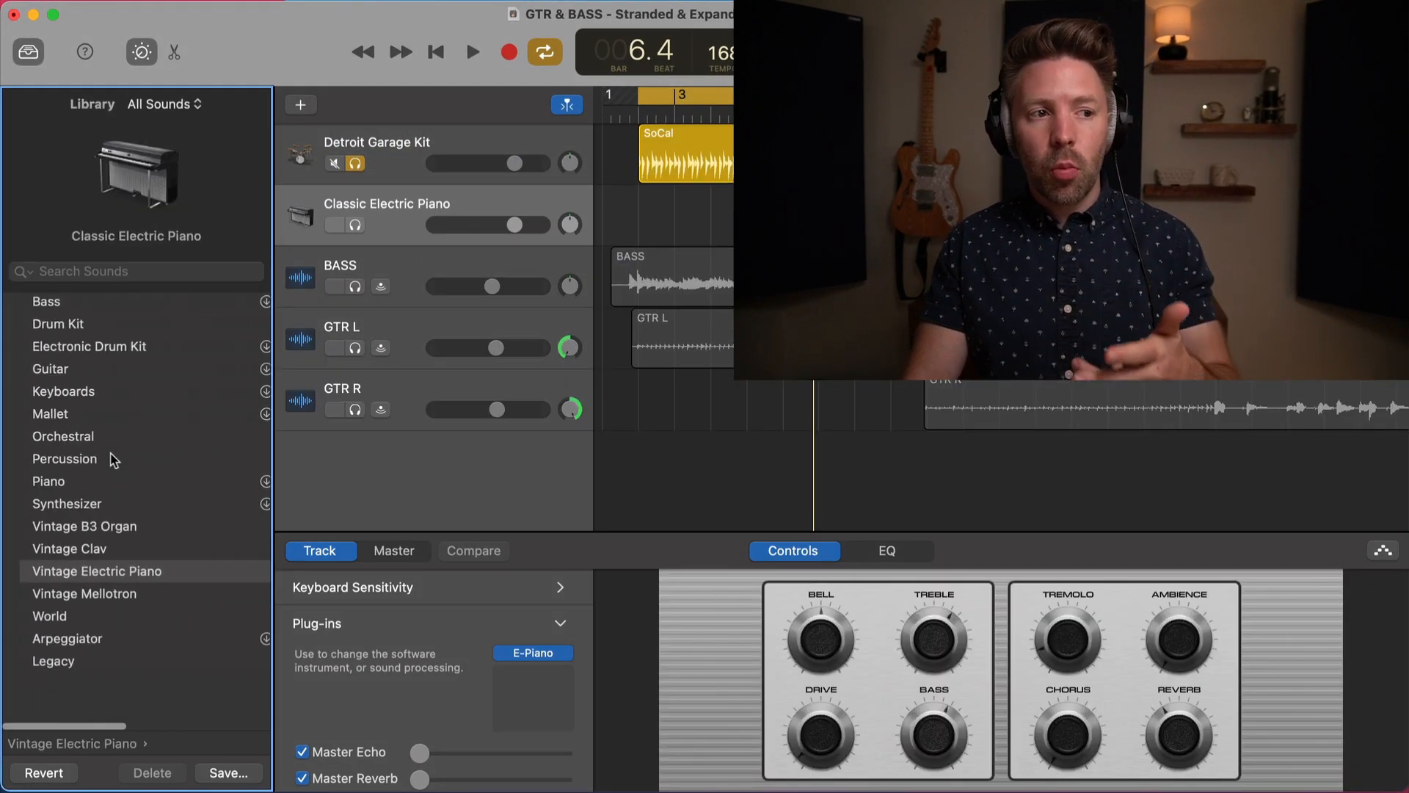
pyautogui.click(61, 325)
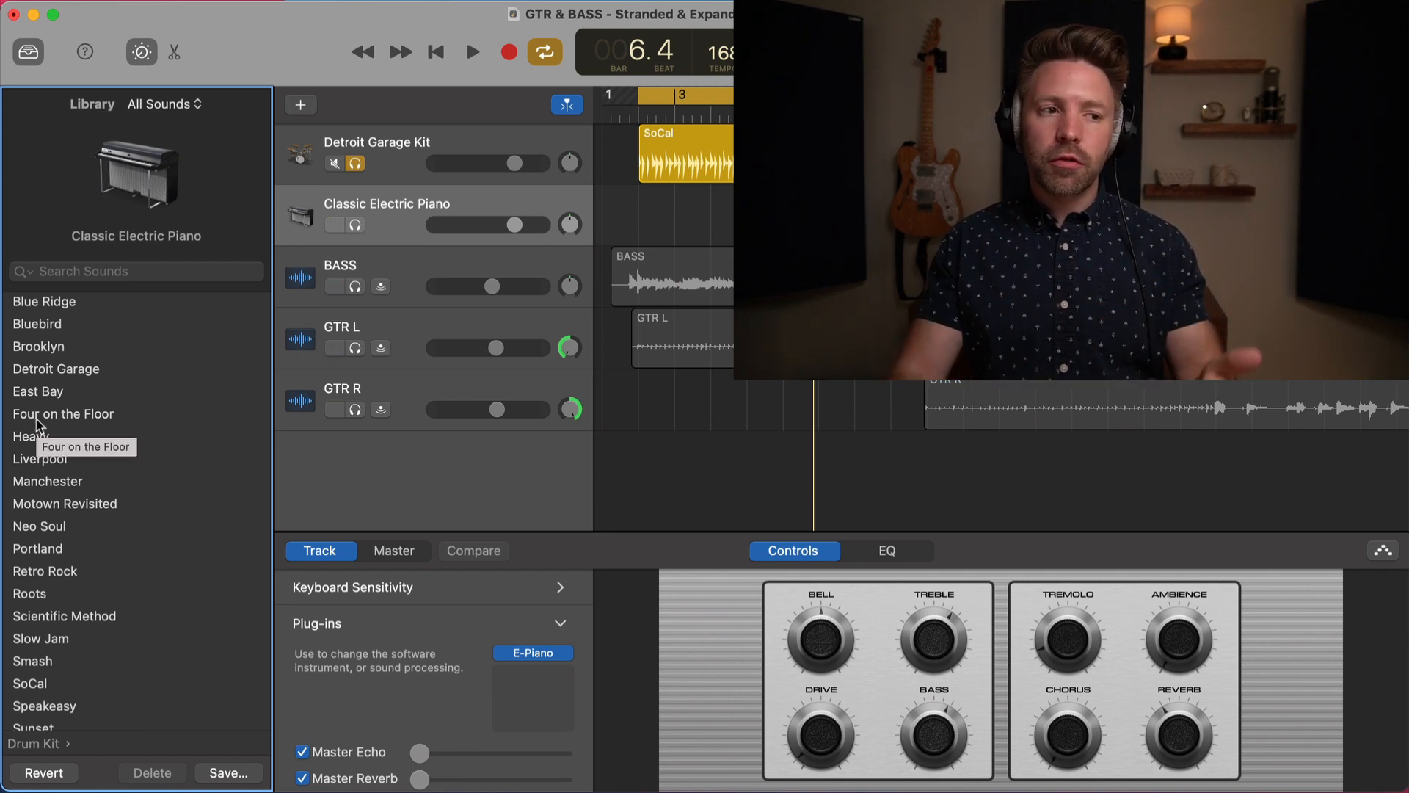
pyautogui.click(36, 373)
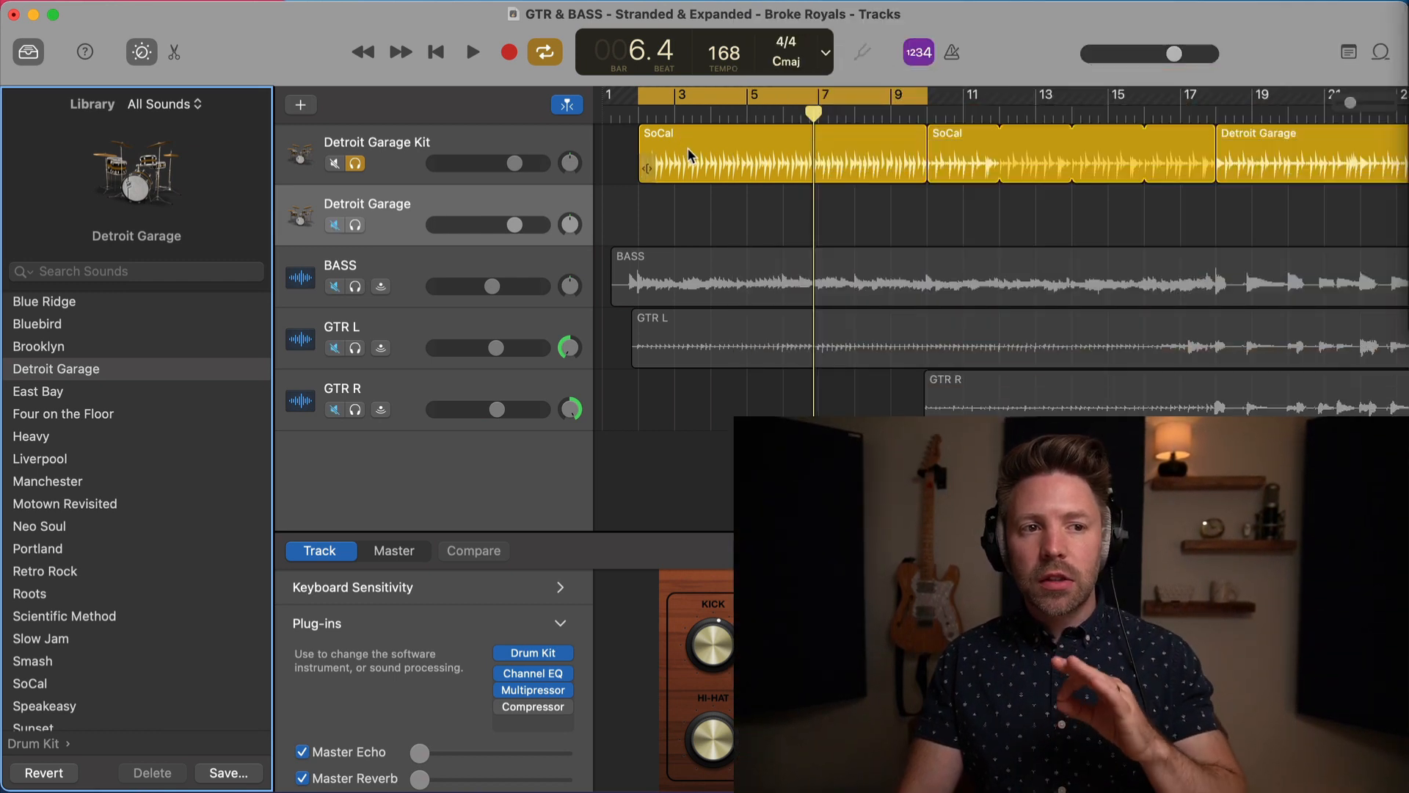
# Copy both SoCal drummer regions and paste them onto the new Detroit Garage track starting at bar 2.
pyautogui.click(689, 149)
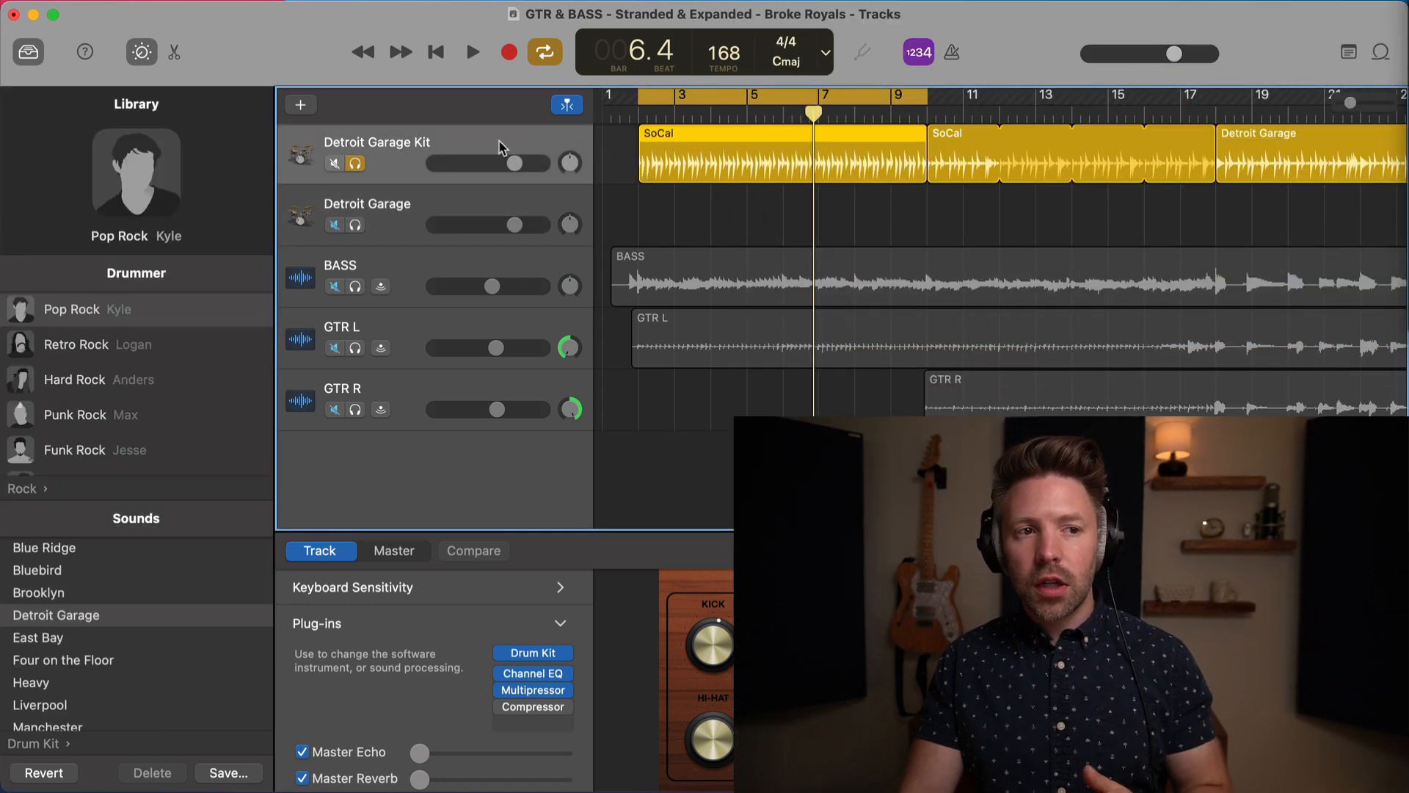
pyautogui.click(993, 150)
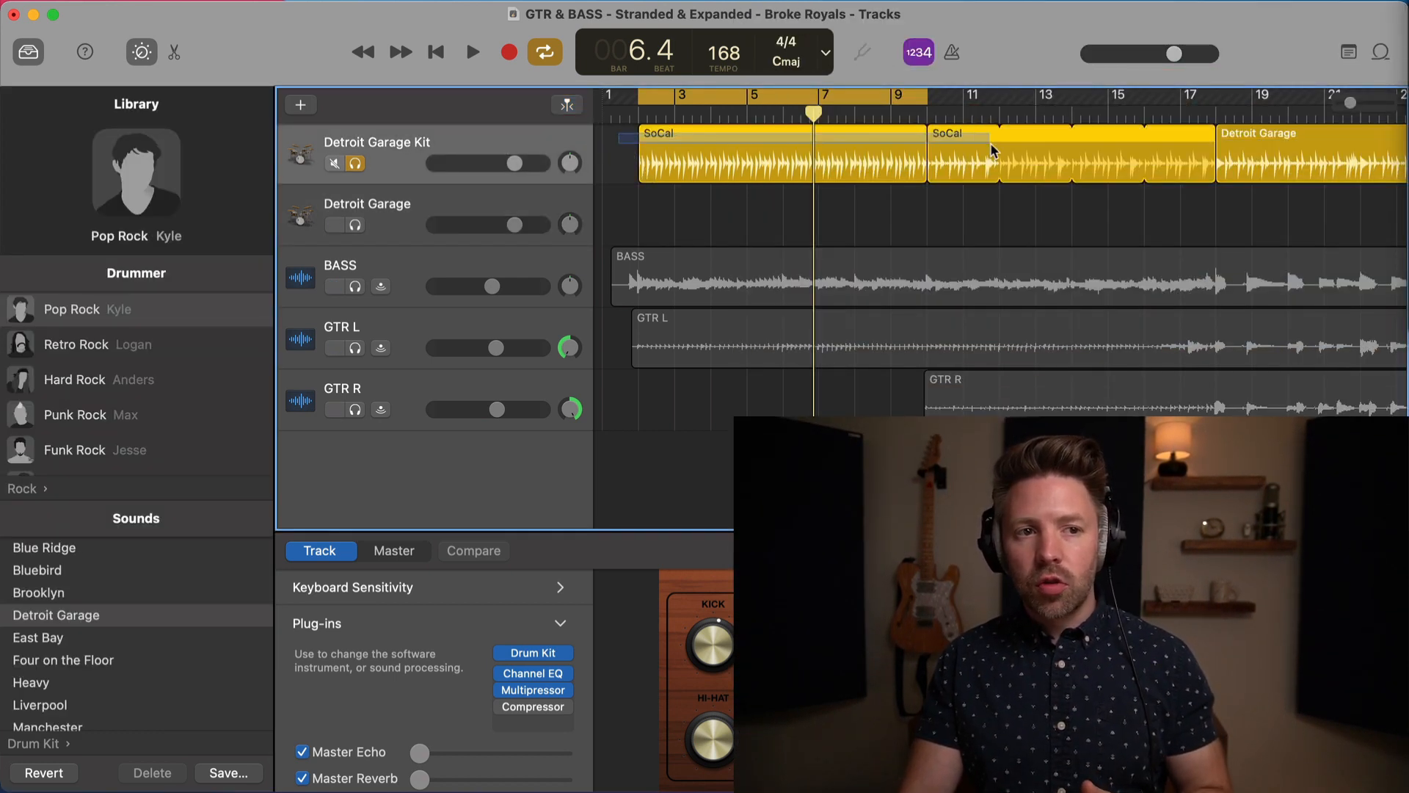
pyautogui.moveTo(618, 133); pyautogui.dragTo(991, 145)
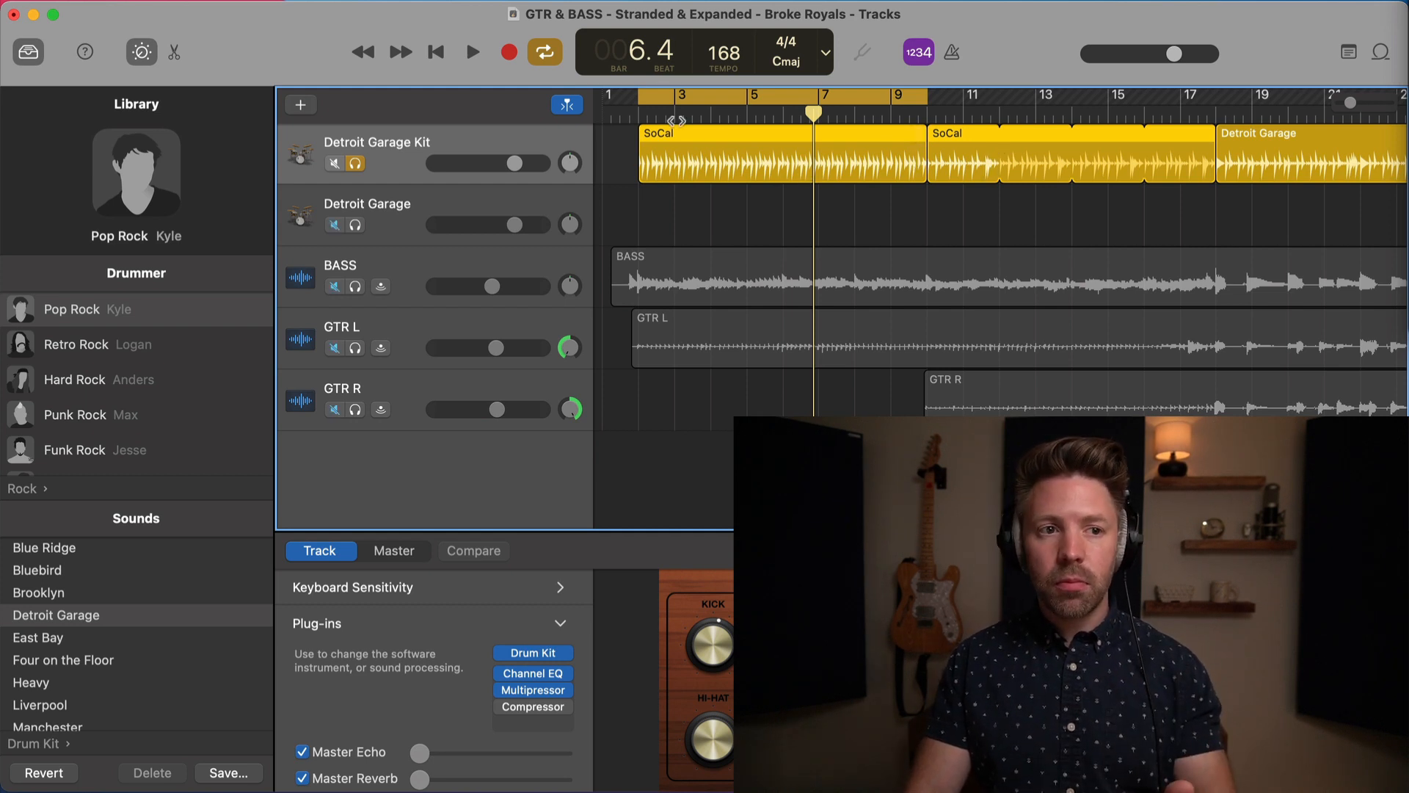
pyautogui.moveTo(672, 116); pyautogui.dragTo(638, 114)
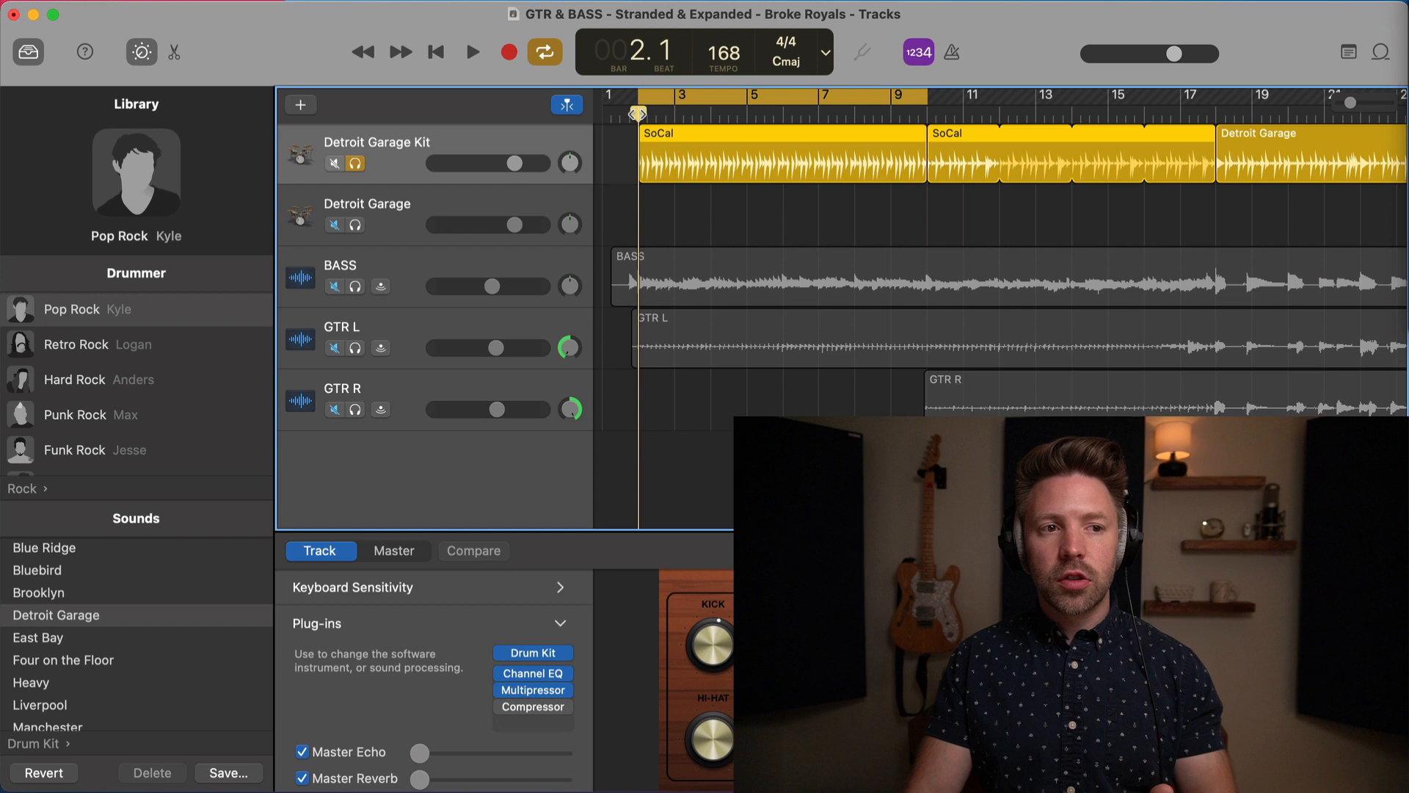
pyautogui.click(486, 203)
pyautogui.press('super+v')
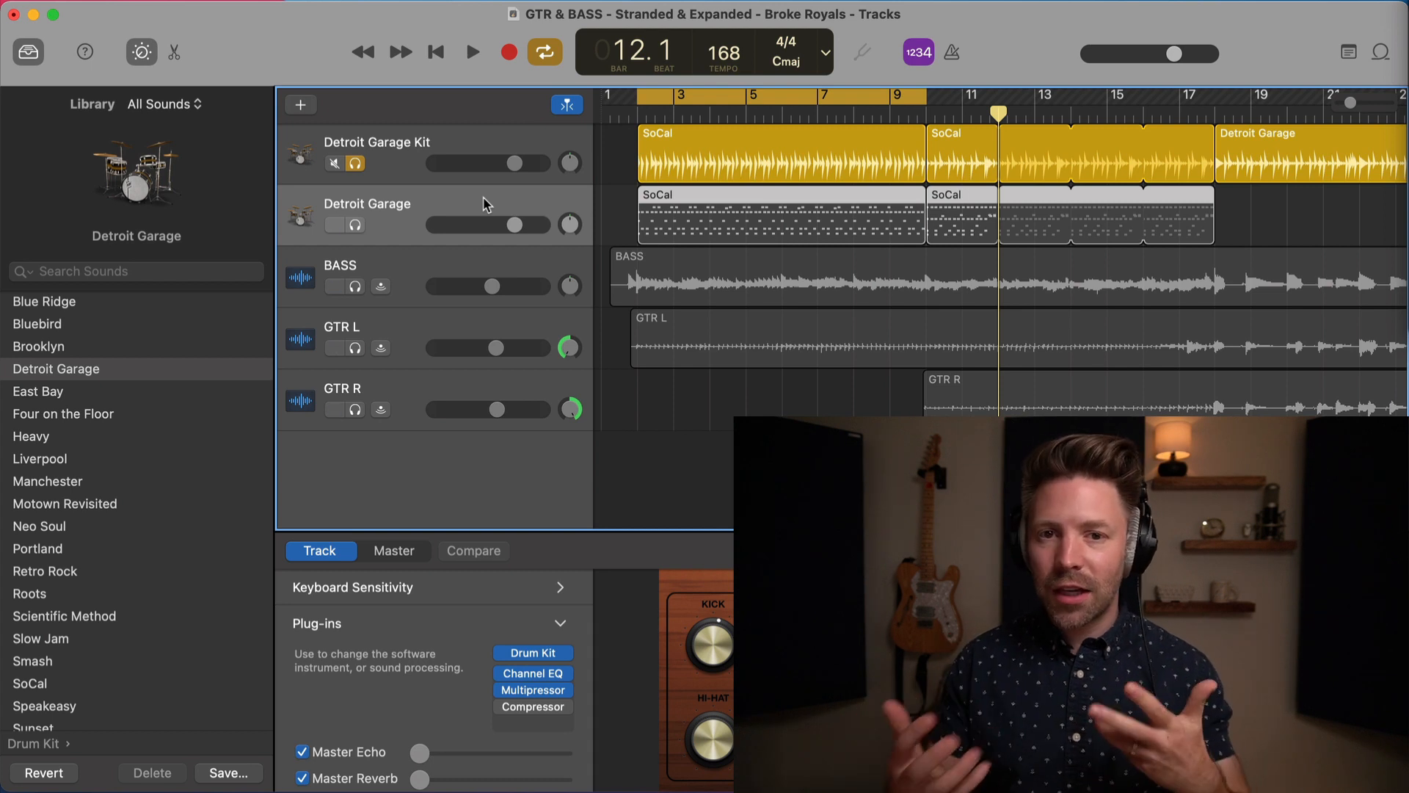
# Open the first SoCal drummer region in the editor and shift its beat slightly toward Simple.
pyautogui.click(436, 149)
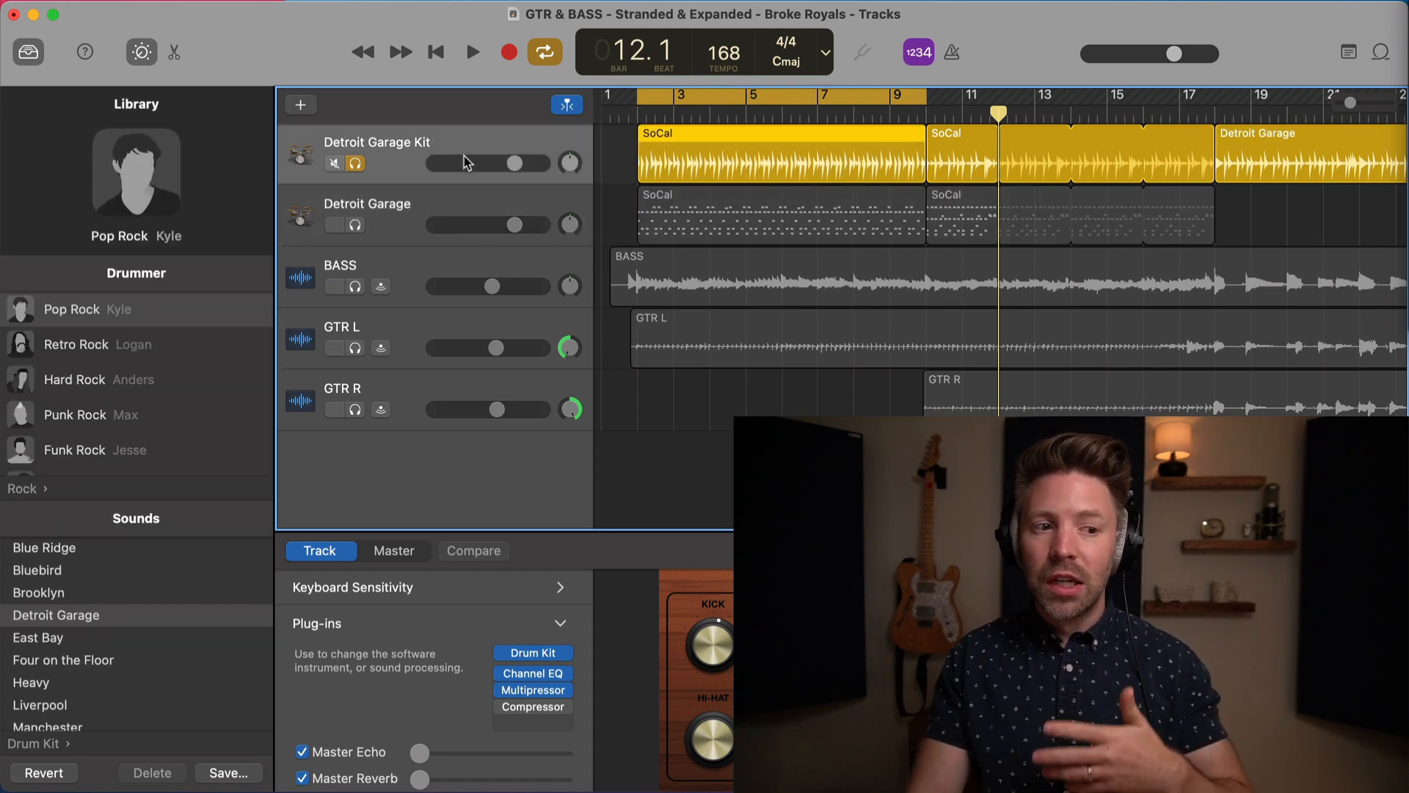
pyautogui.press('e')
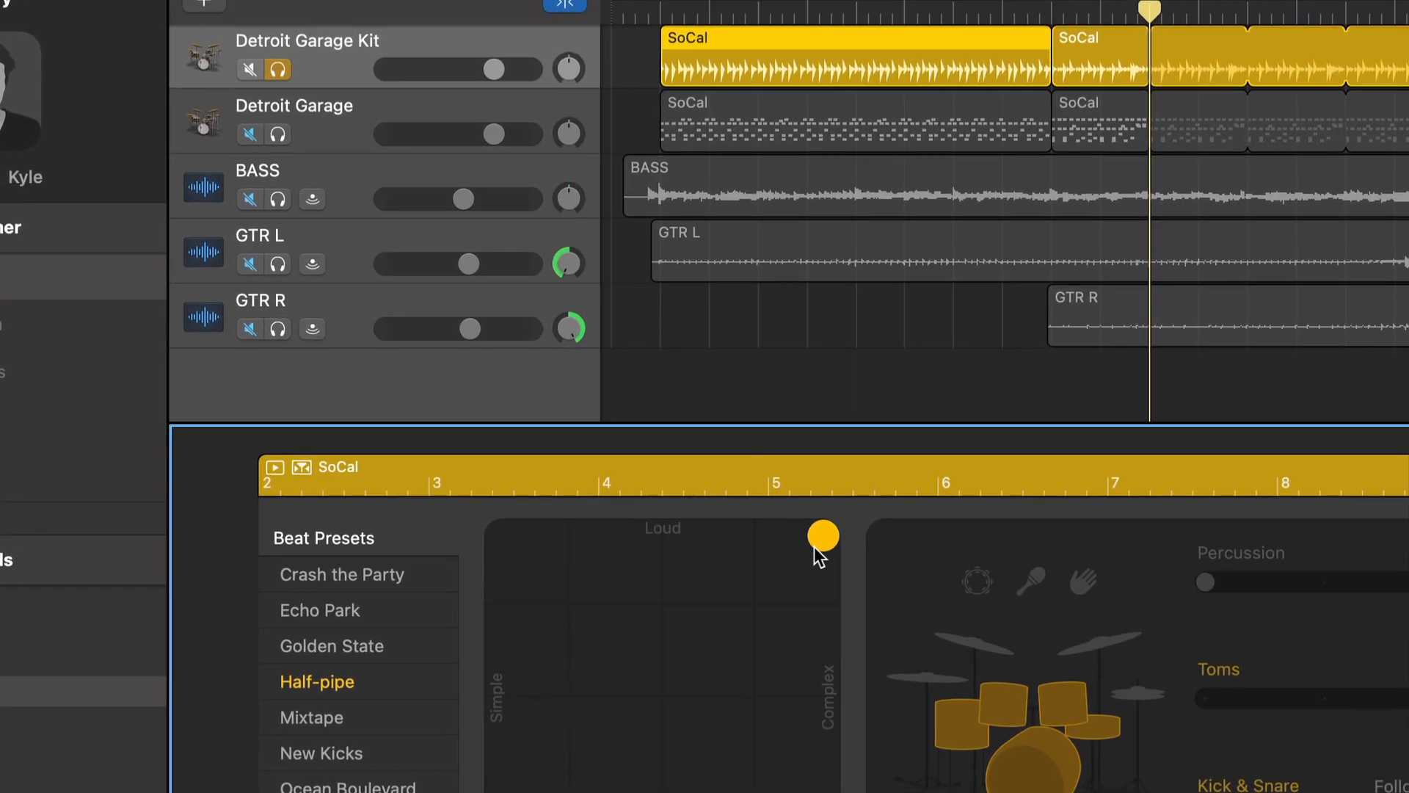
pyautogui.moveTo(814, 548); pyautogui.dragTo(769, 548)
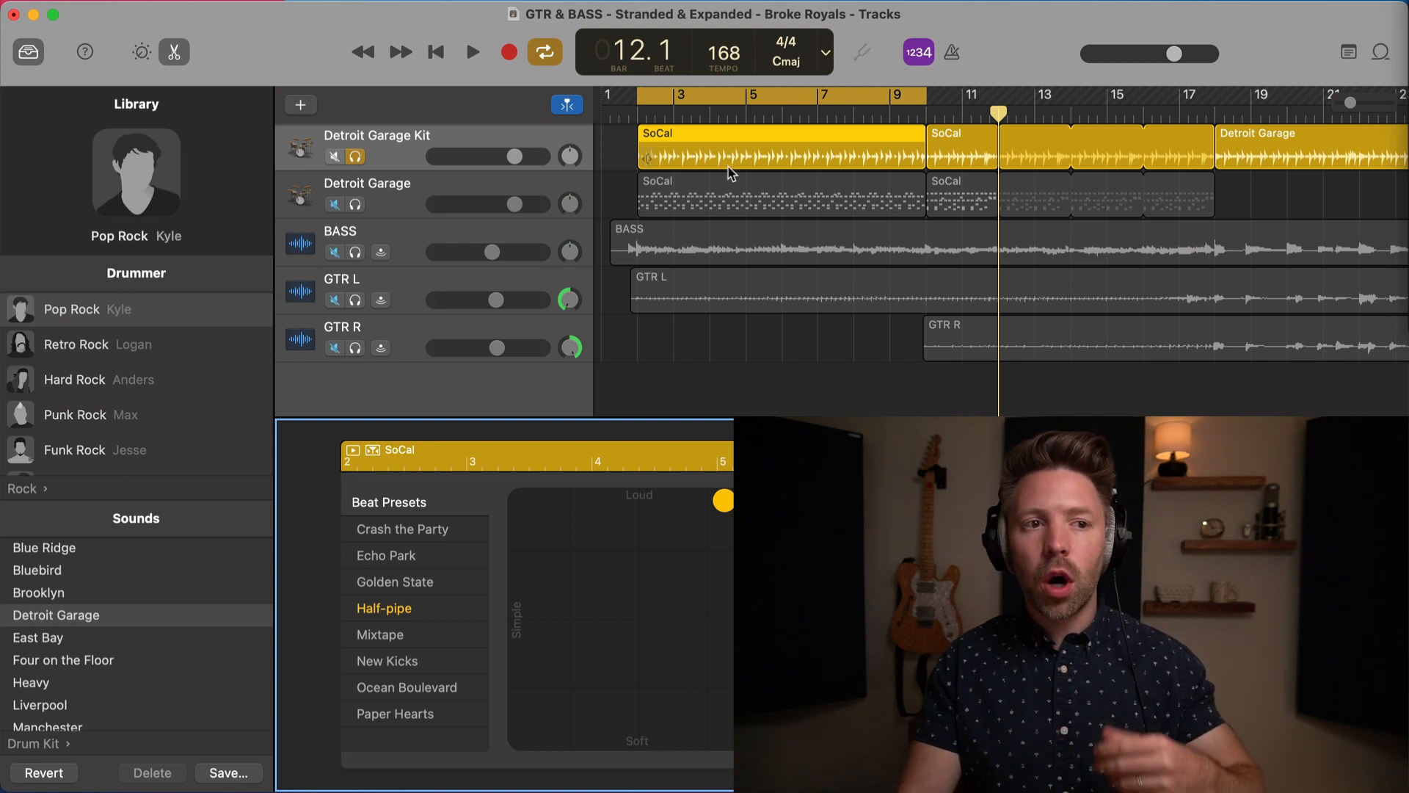
# Inspect the notes of the first copied SoCal MIDI region, and return to the Detroit Garage Kit drummer track.
pyautogui.click(646, 194)
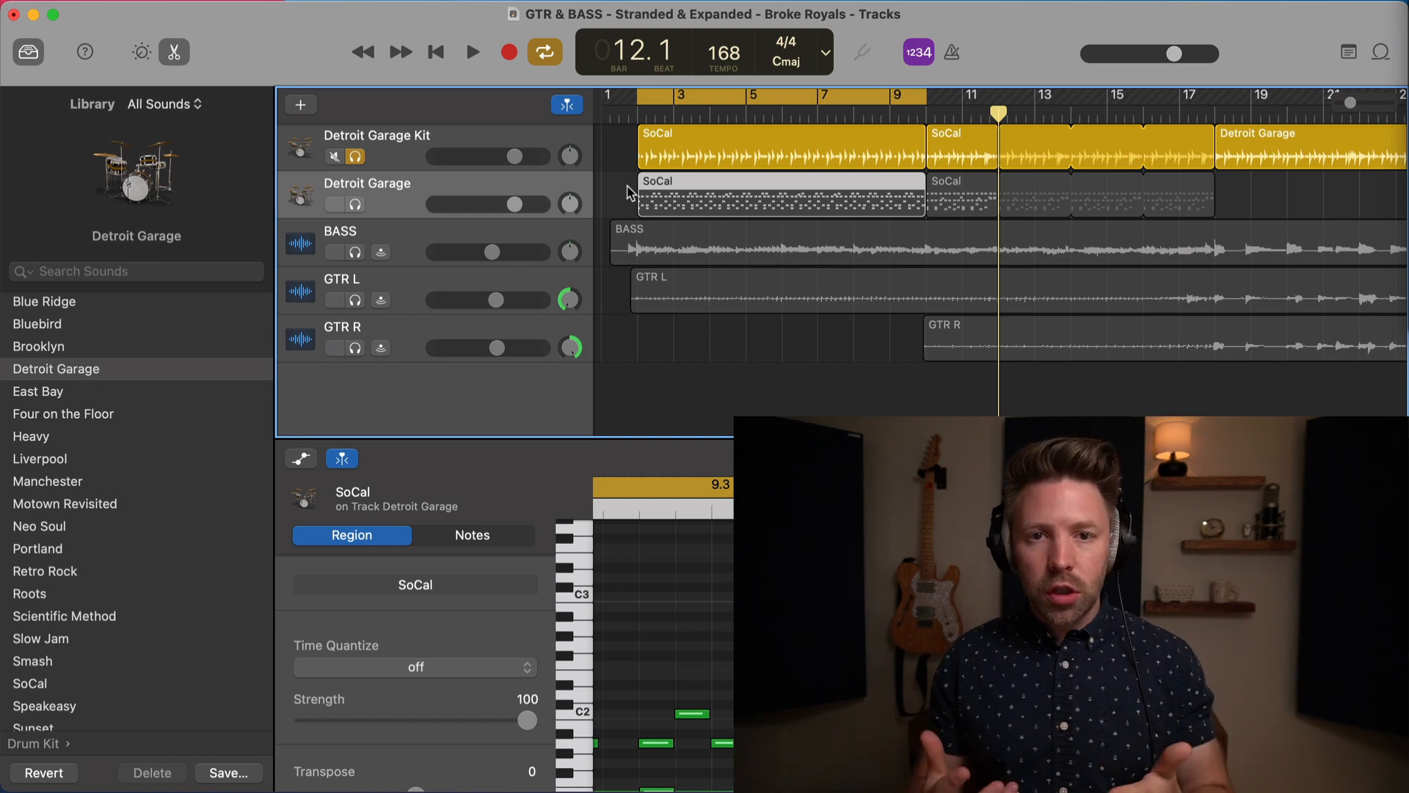
pyautogui.click(531, 146)
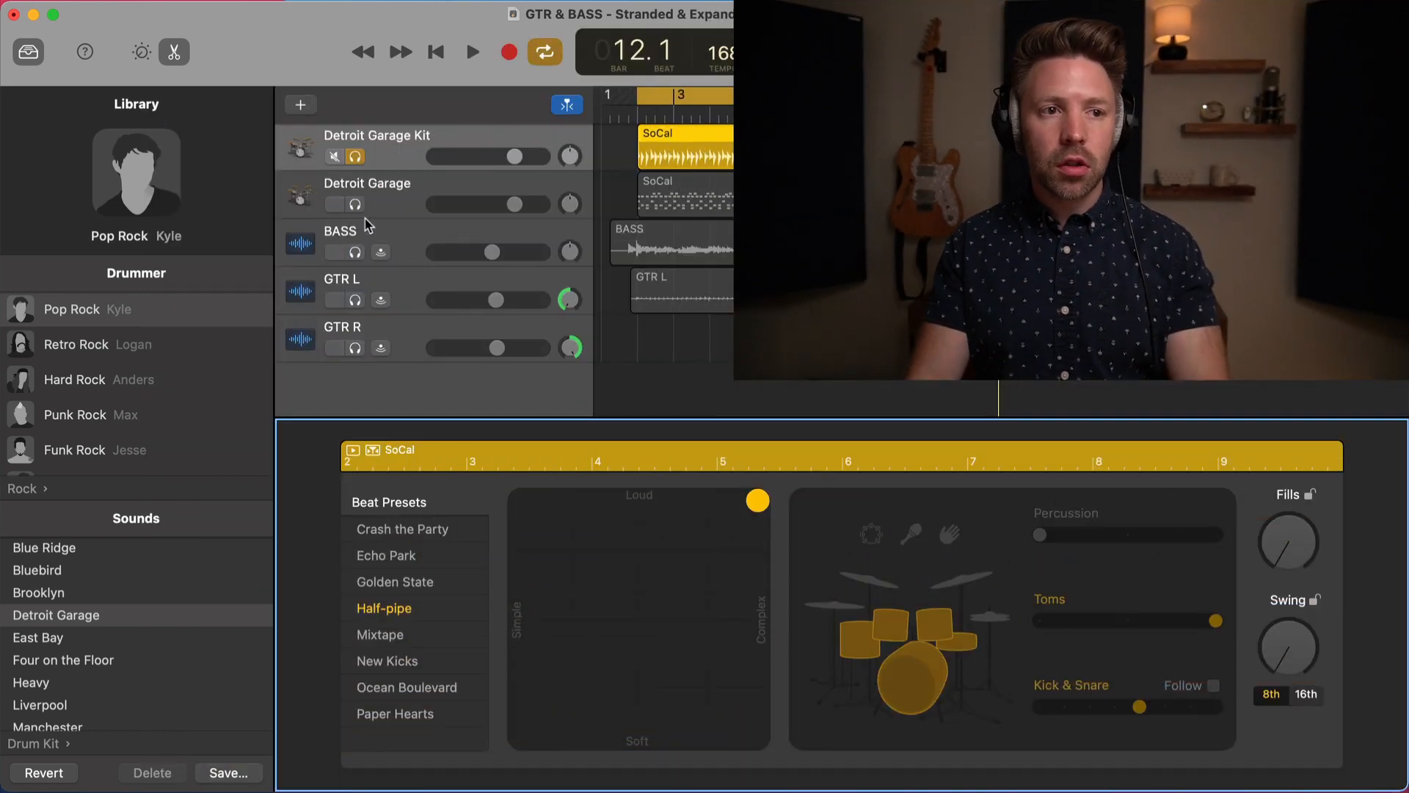
# Audition the SoCal drummer loop with the toms turned off and with them turned back on.
pyautogui.press('space')
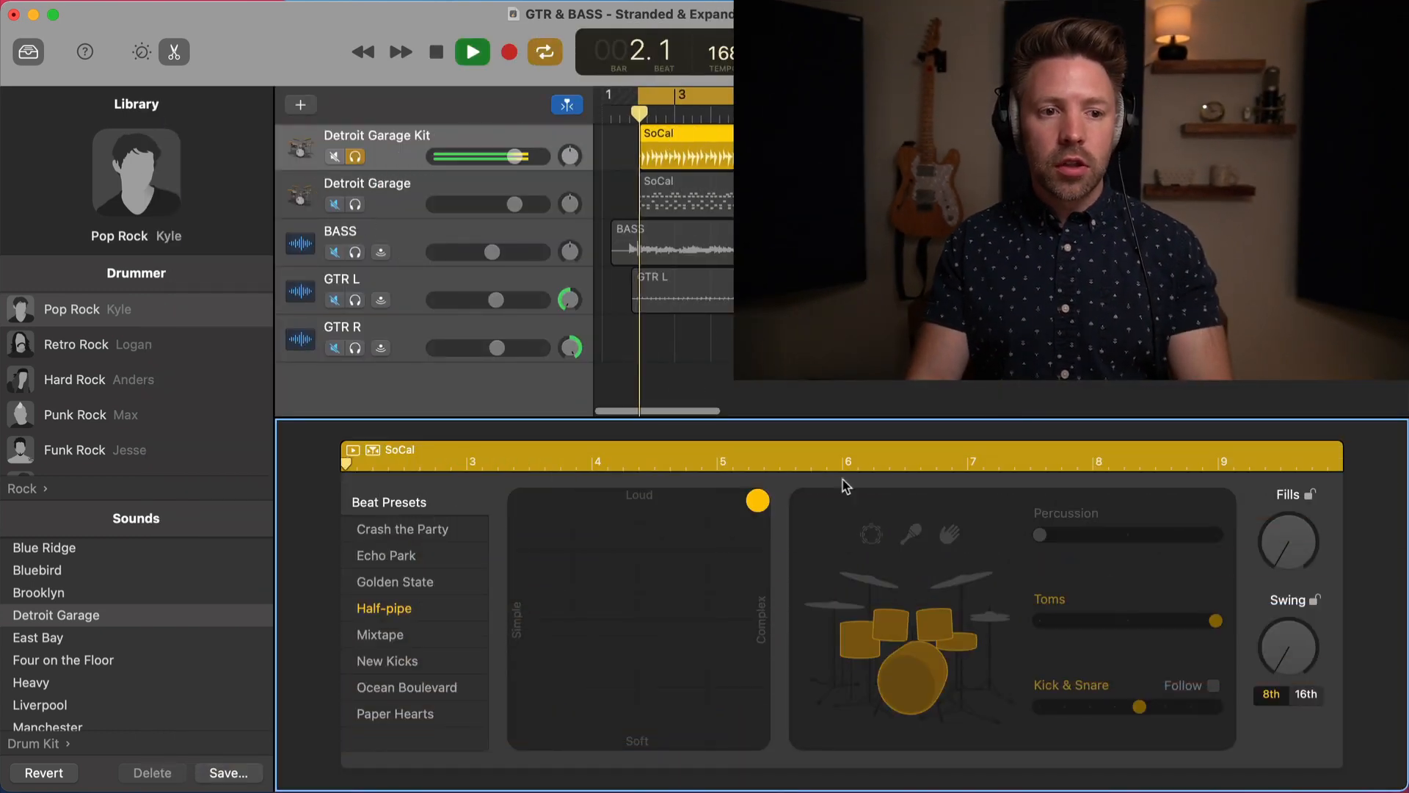
pyautogui.press('space')
pyautogui.click(863, 642)
pyautogui.press('space')
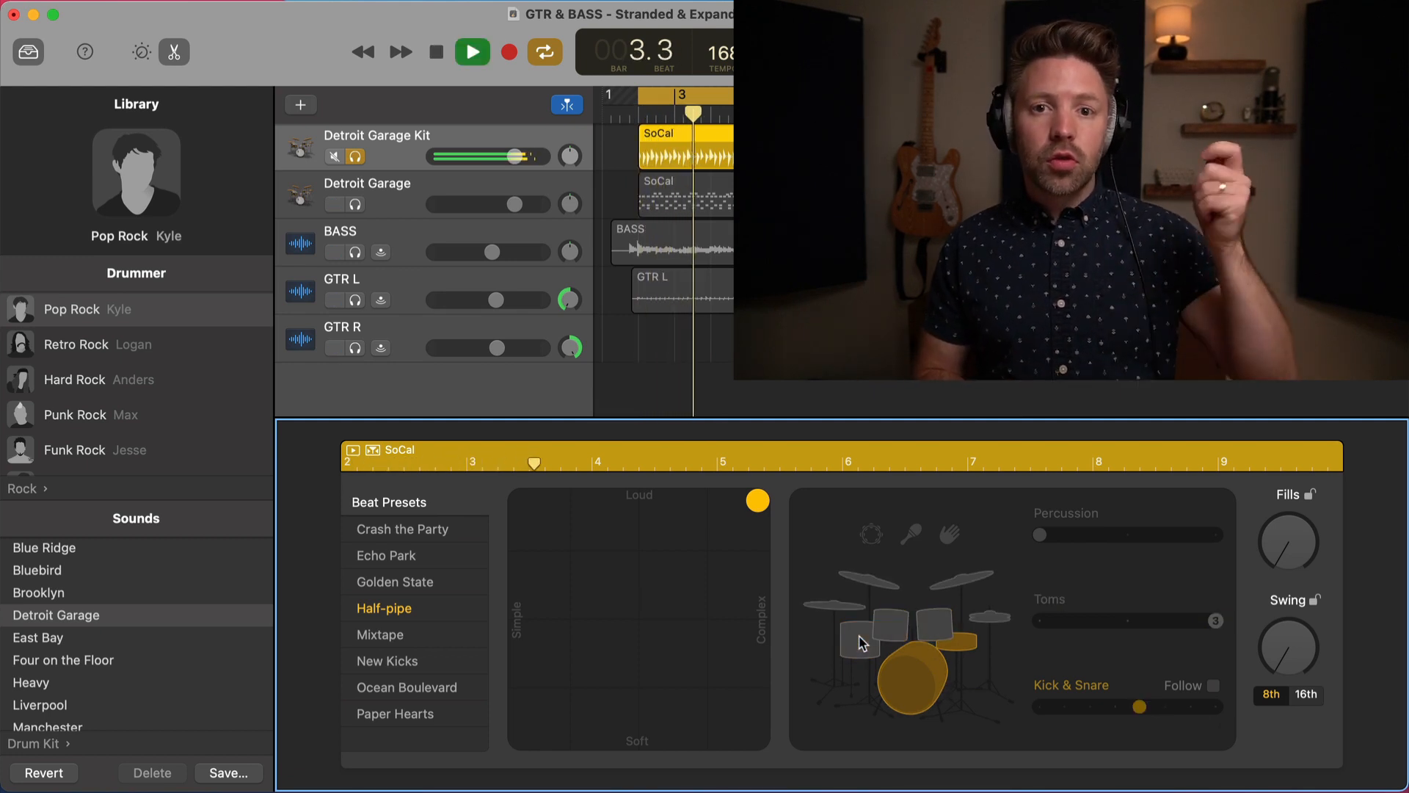
pyautogui.press('space')
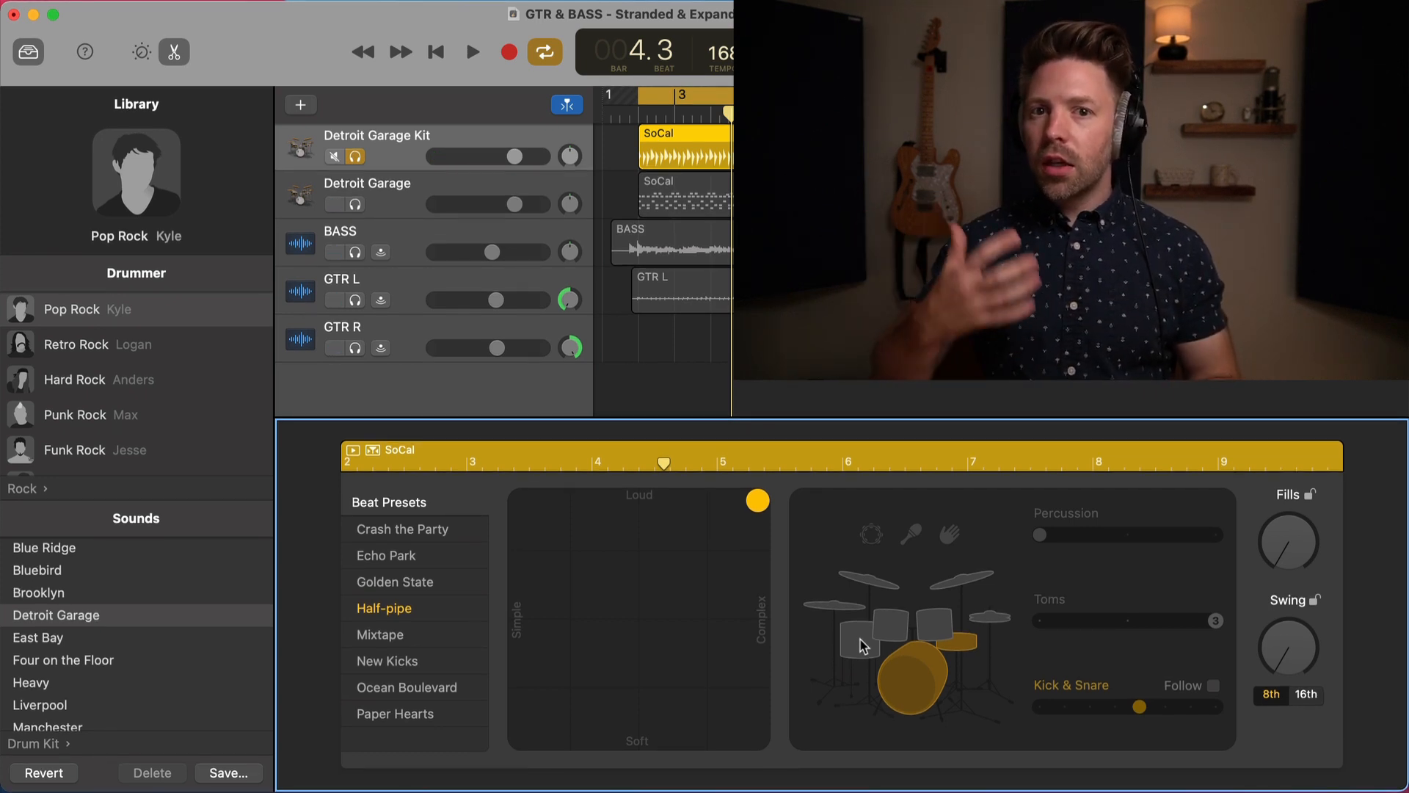
pyautogui.click(861, 645)
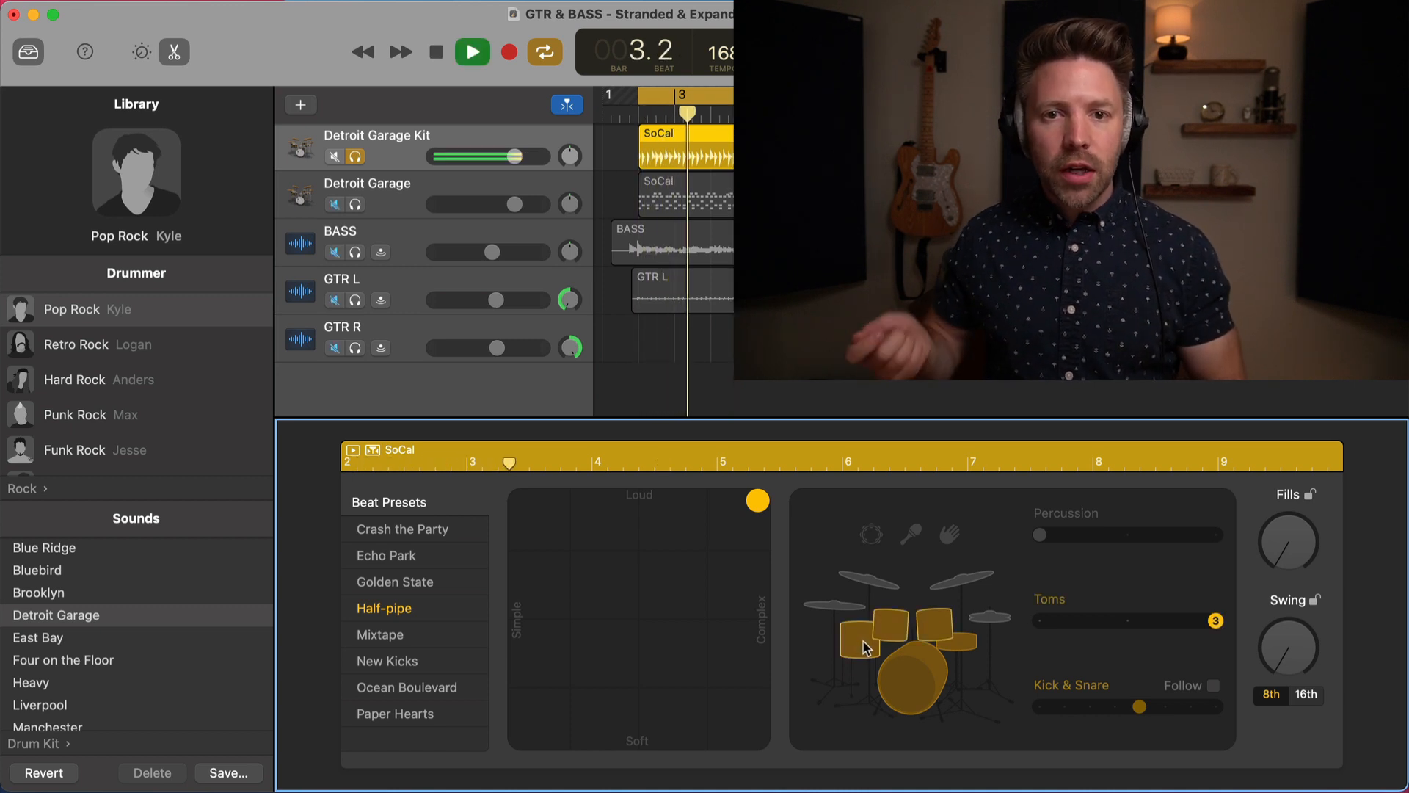
pyautogui.press('space')
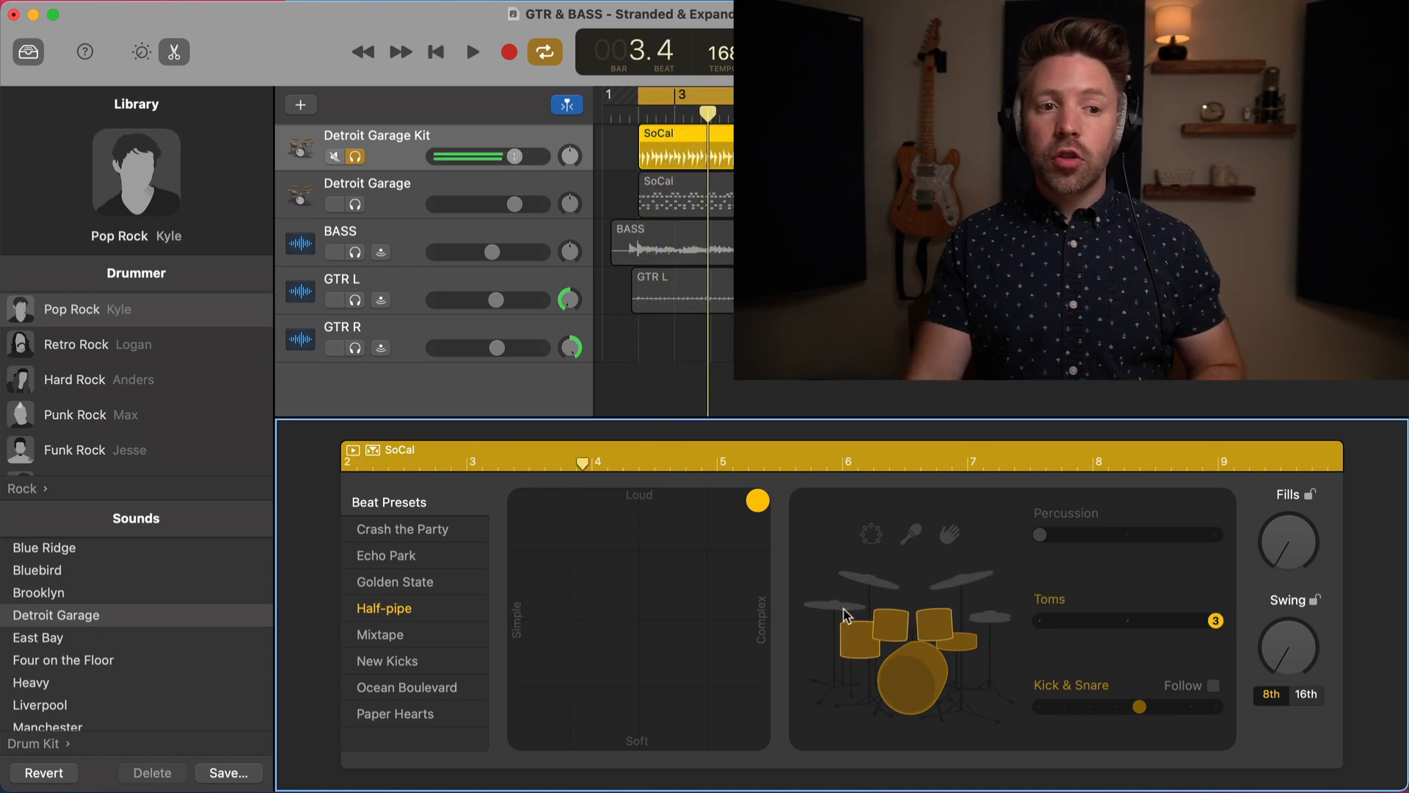
# Switch the SoCal region from toms to cymbals, try the hi-hat and no cymbals, and settle on cymbal variation 1.
pyautogui.click(844, 612)
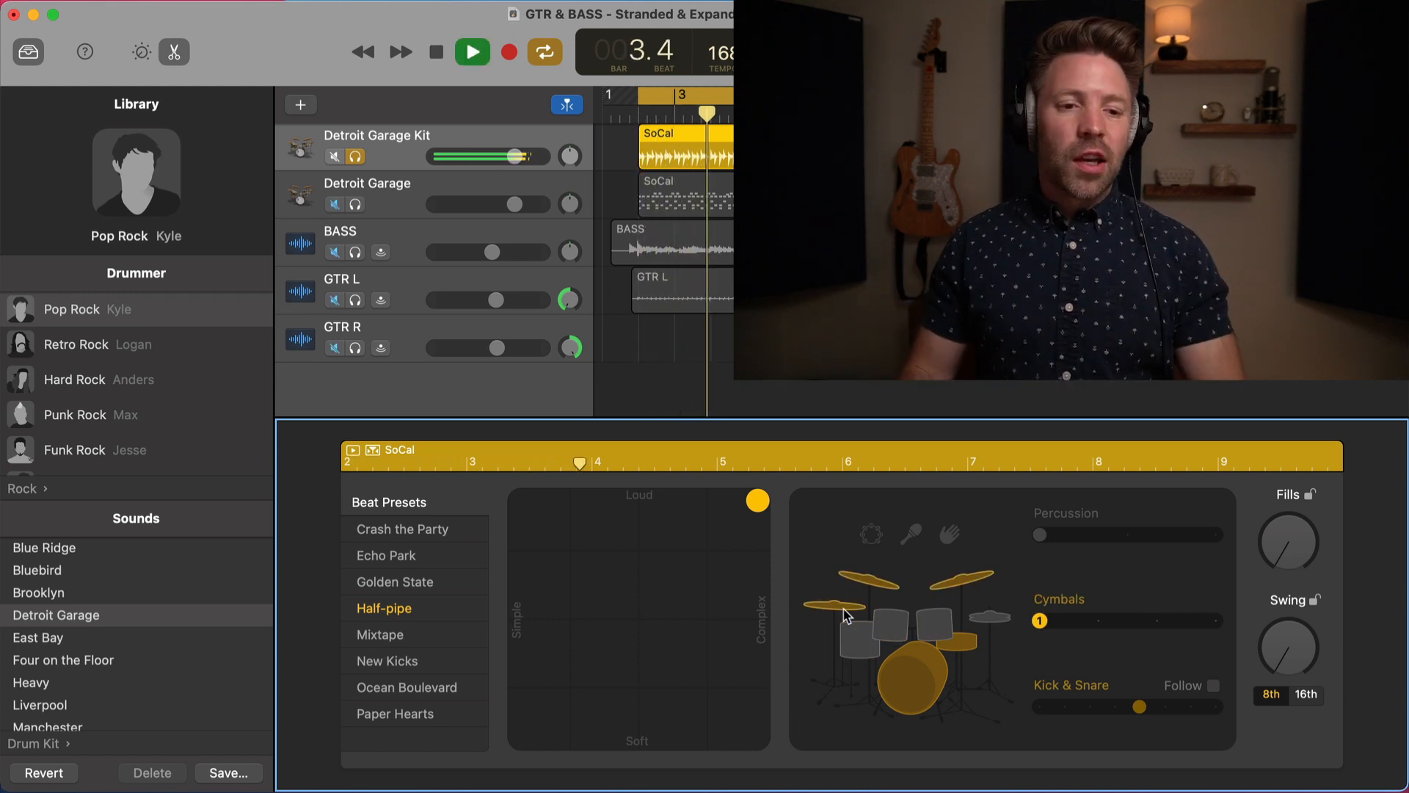
pyautogui.click(987, 622)
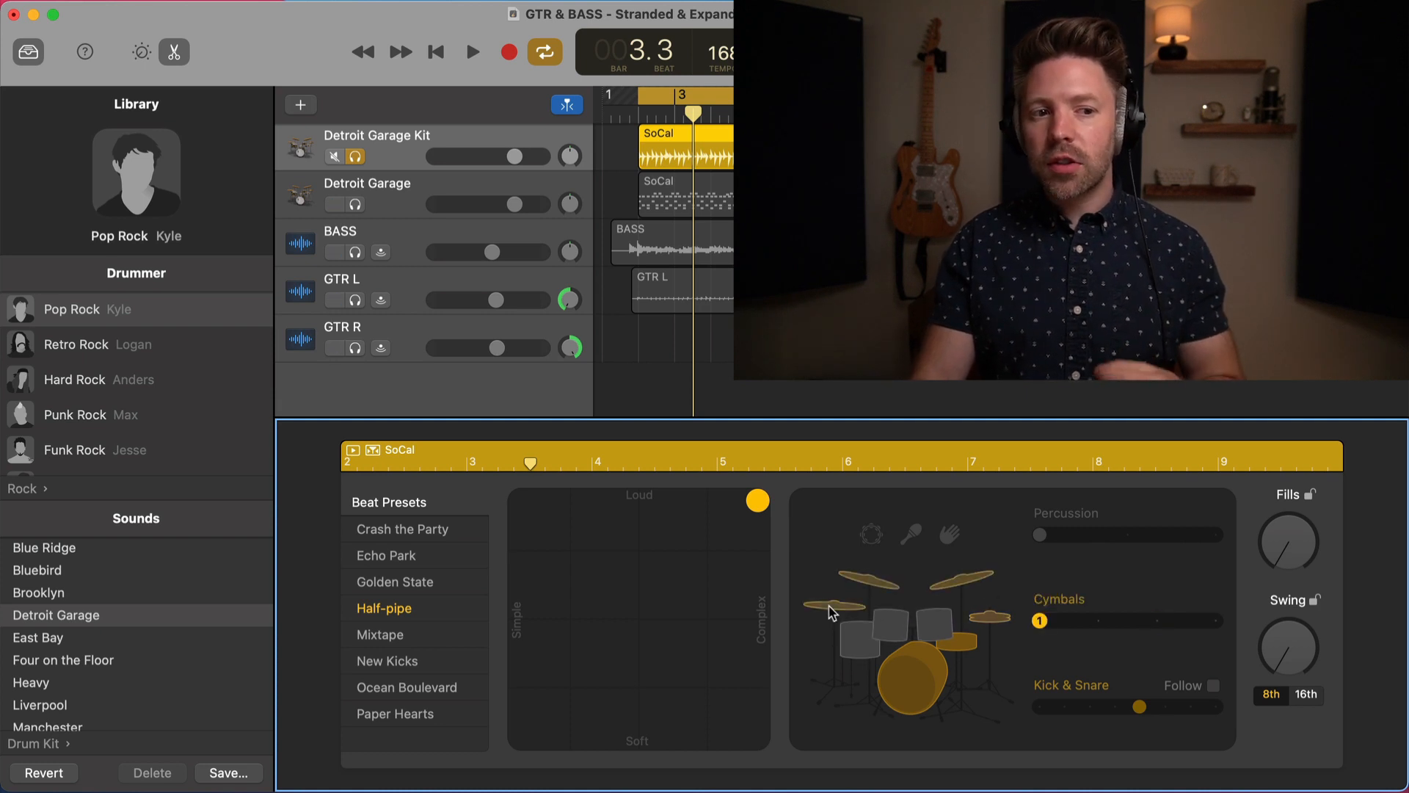
pyautogui.click(857, 589)
pyautogui.click(877, 588)
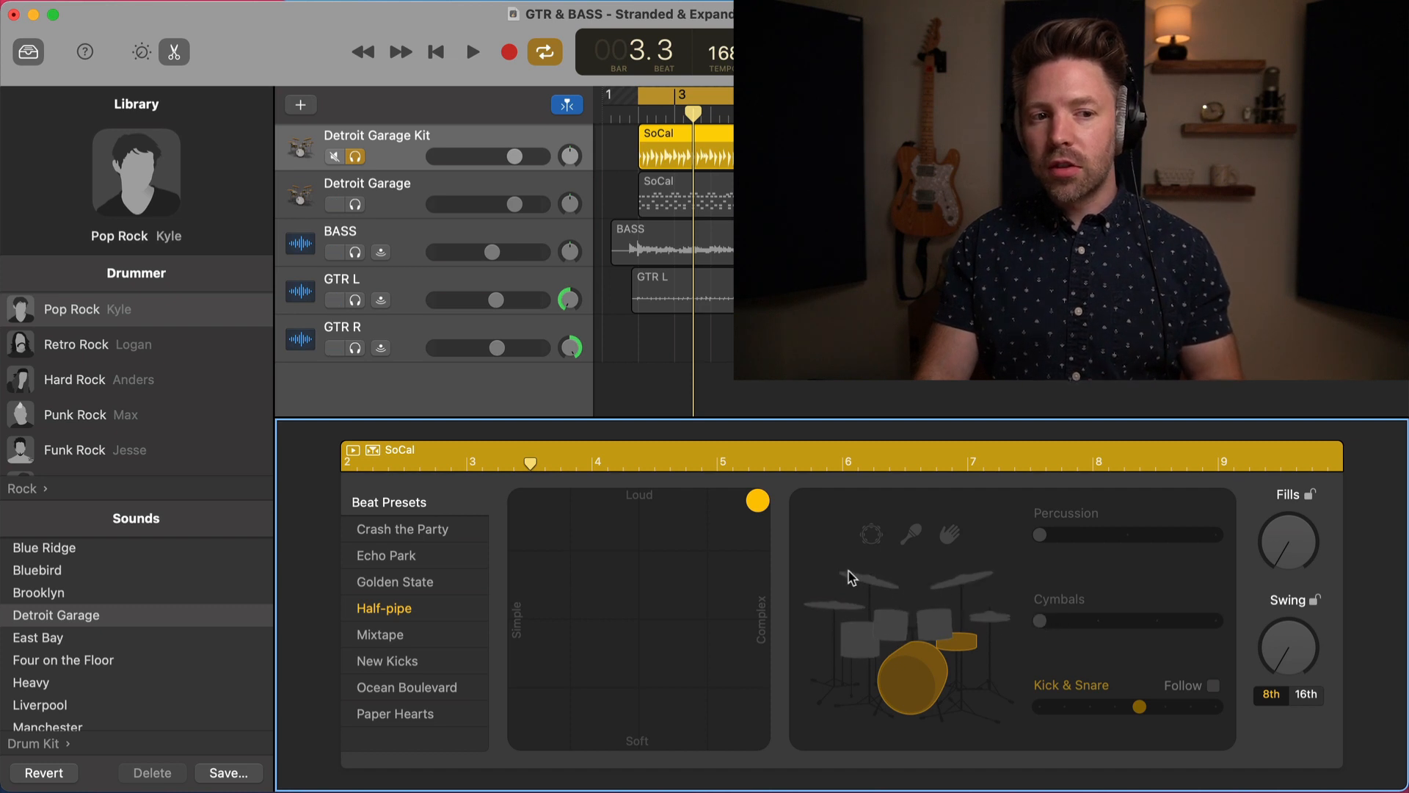
pyautogui.click(1041, 621)
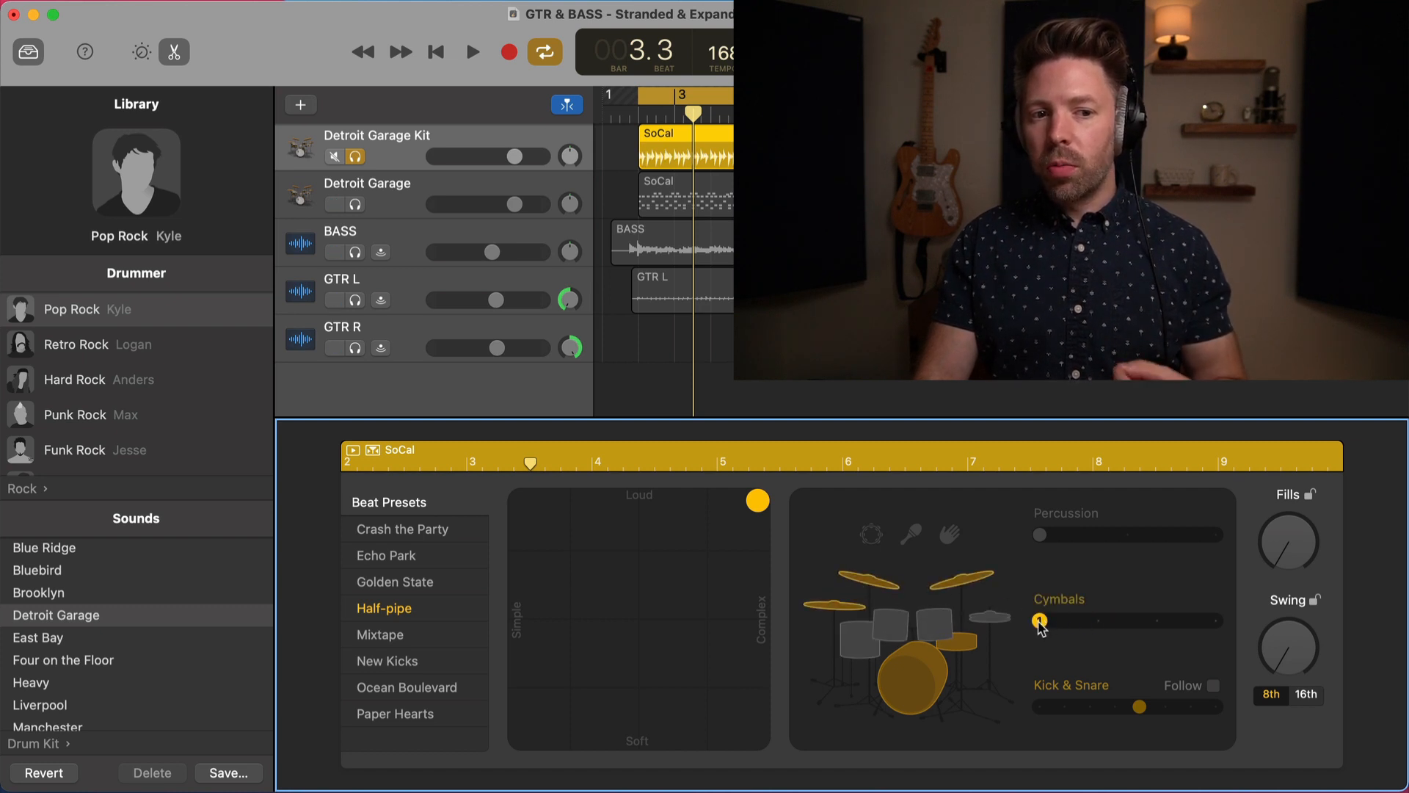
# Audition cymbal variations 1 through 4 in the SoCal drummer loop, and return the cymbals to variation 1.
pyautogui.press('space')
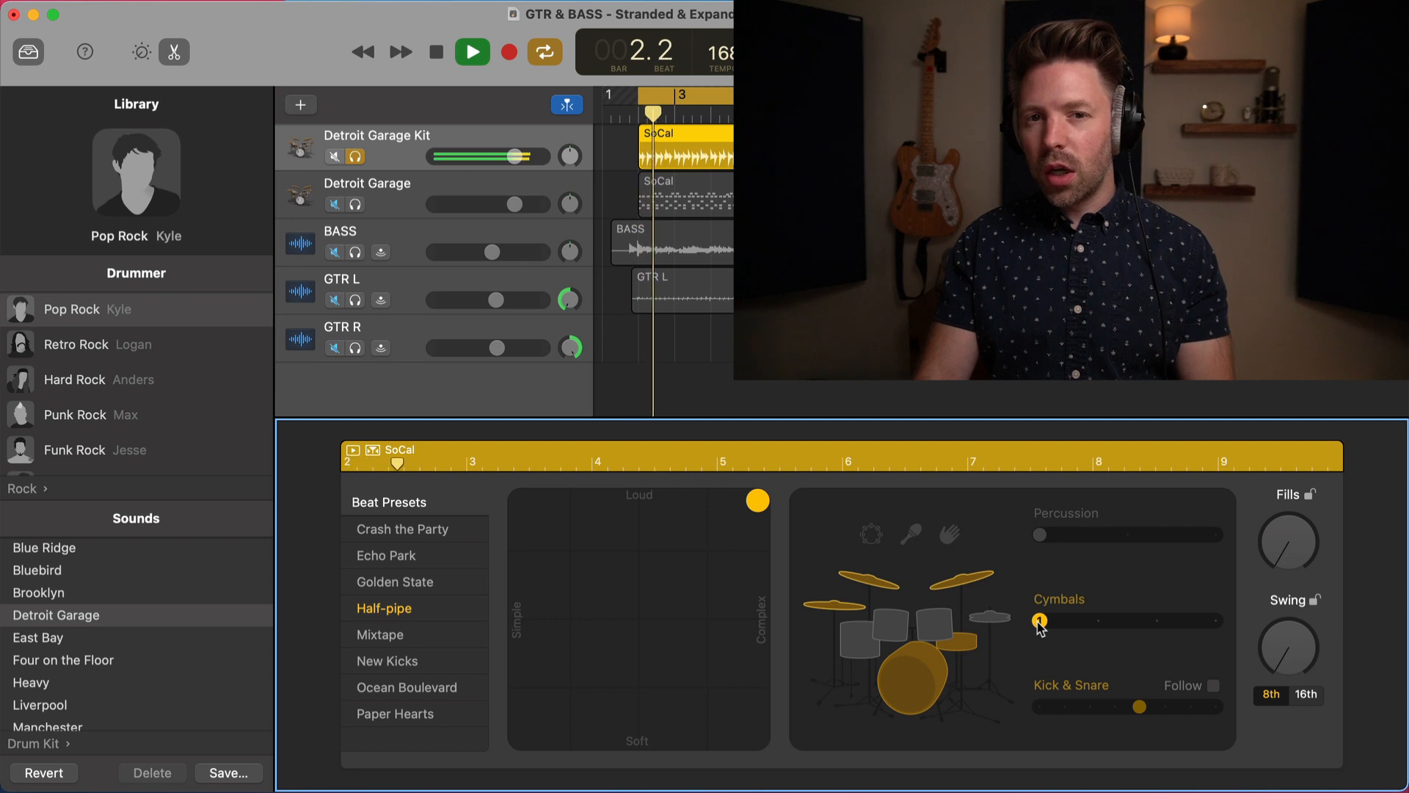
pyautogui.press('space')
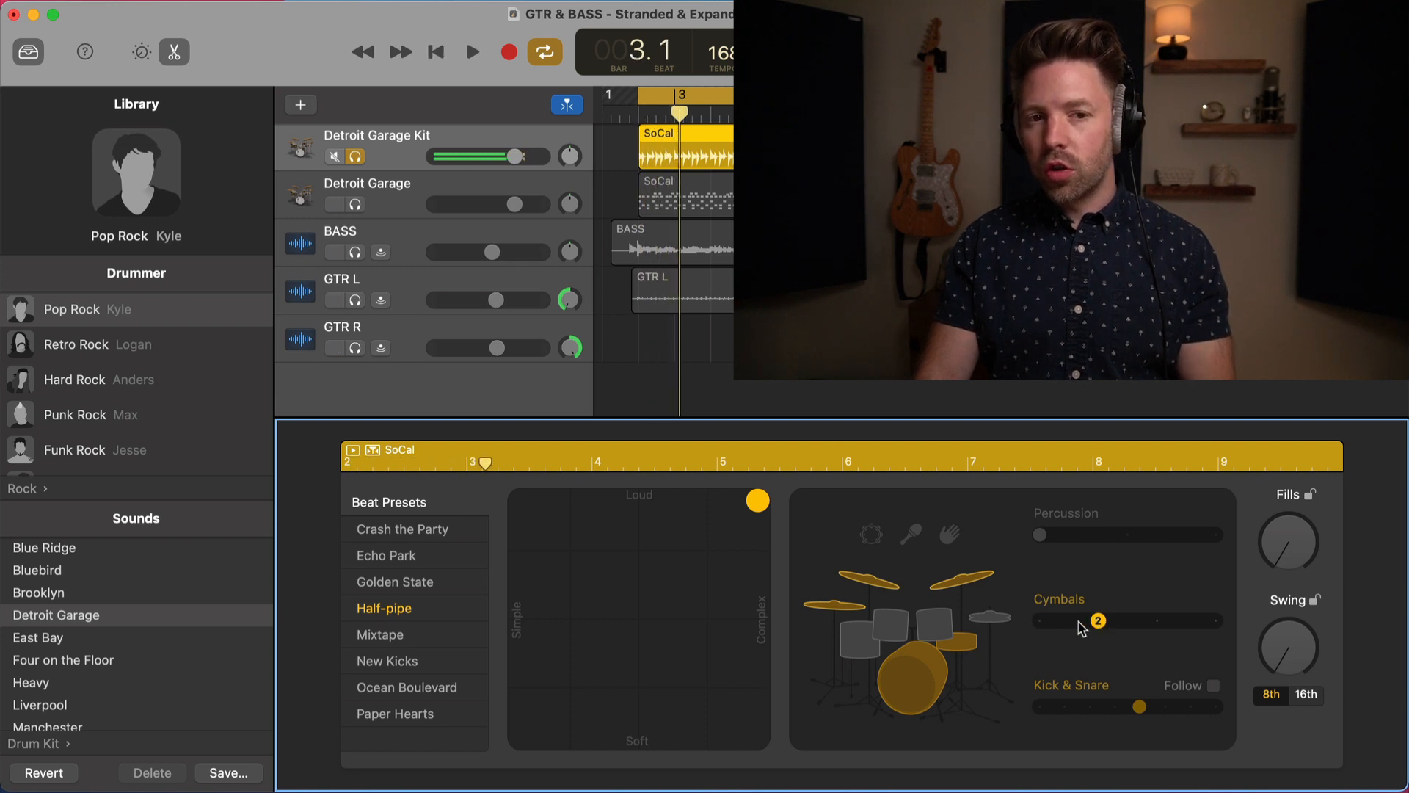
pyautogui.press('space')
pyautogui.moveTo(1094, 623); pyautogui.dragTo(1156, 624)
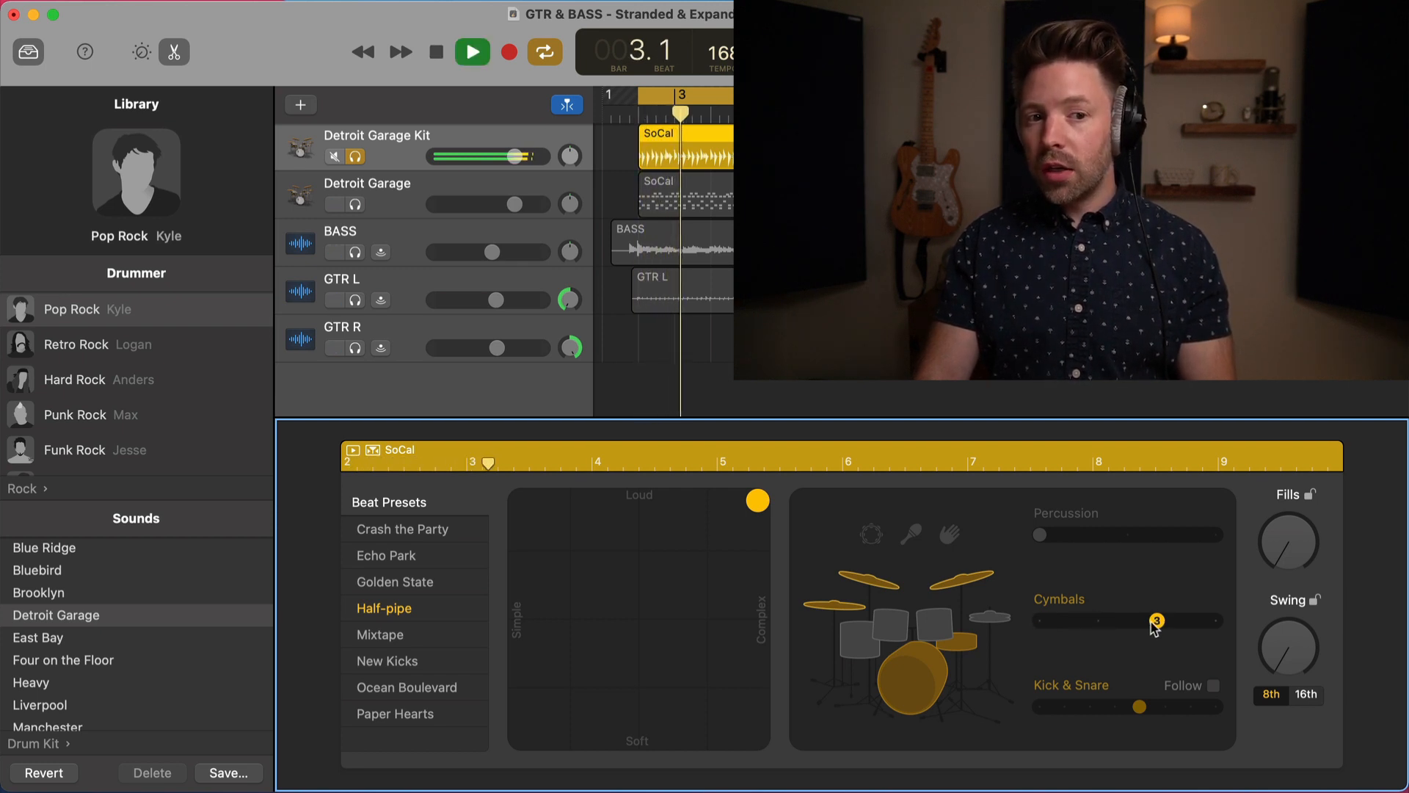
pyautogui.press('space')
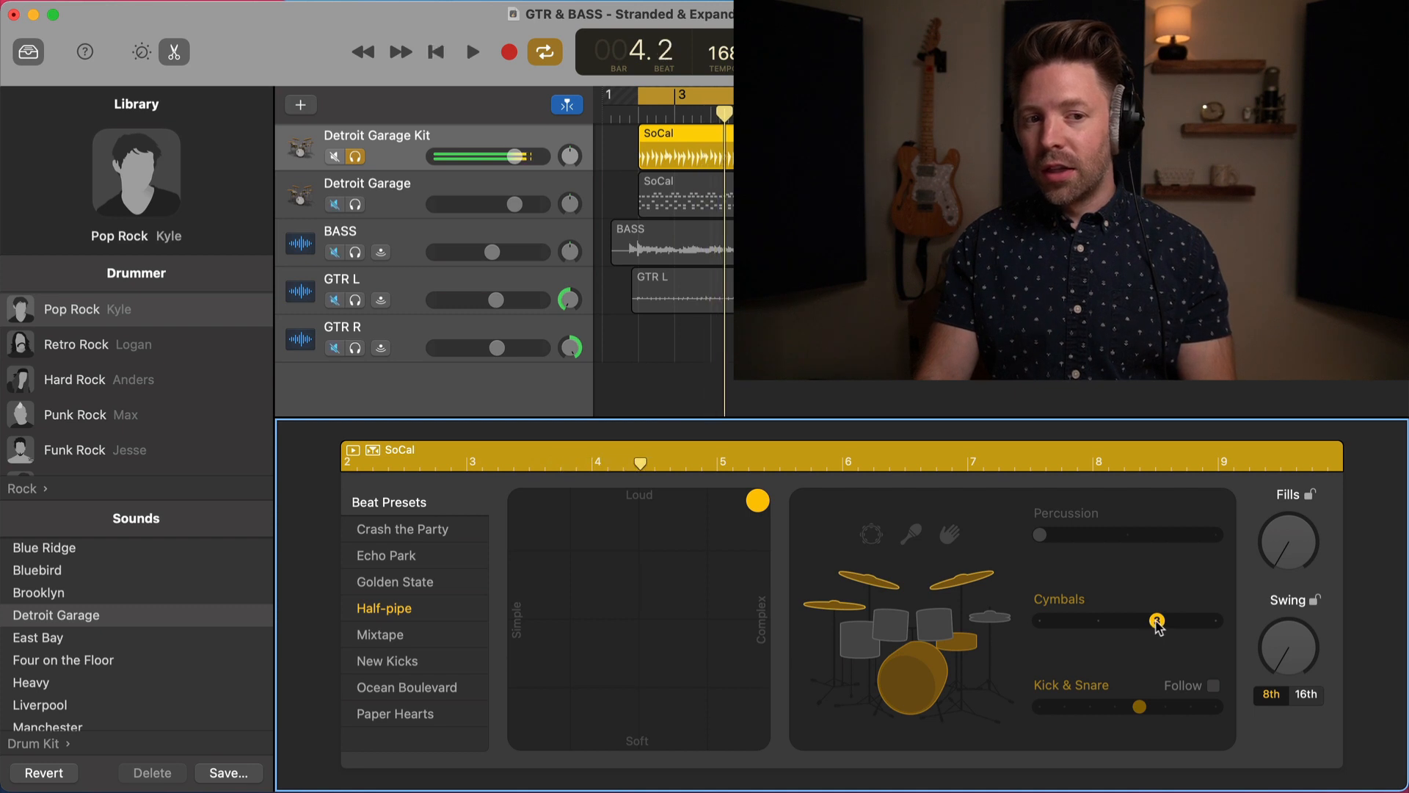
pyautogui.press('space')
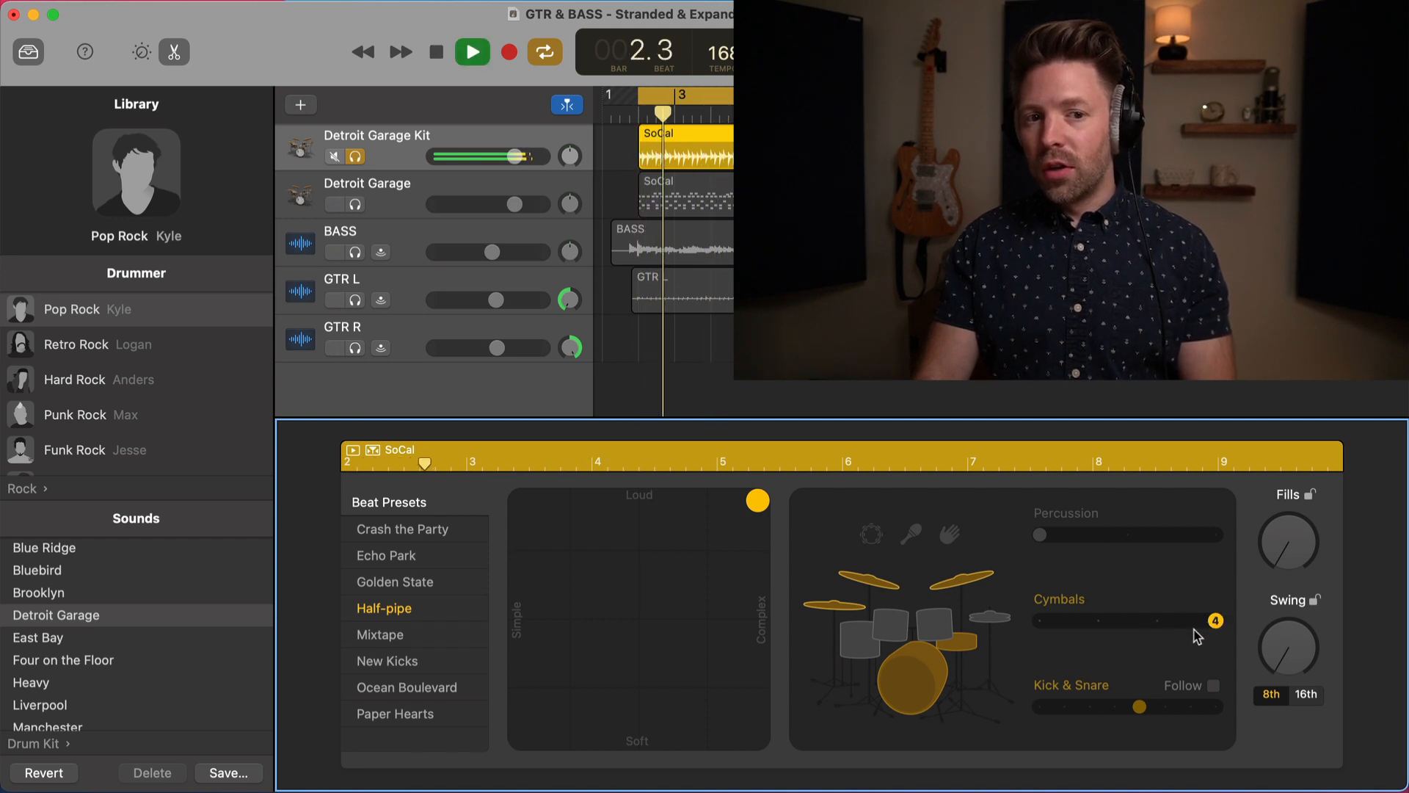
pyautogui.press('space')
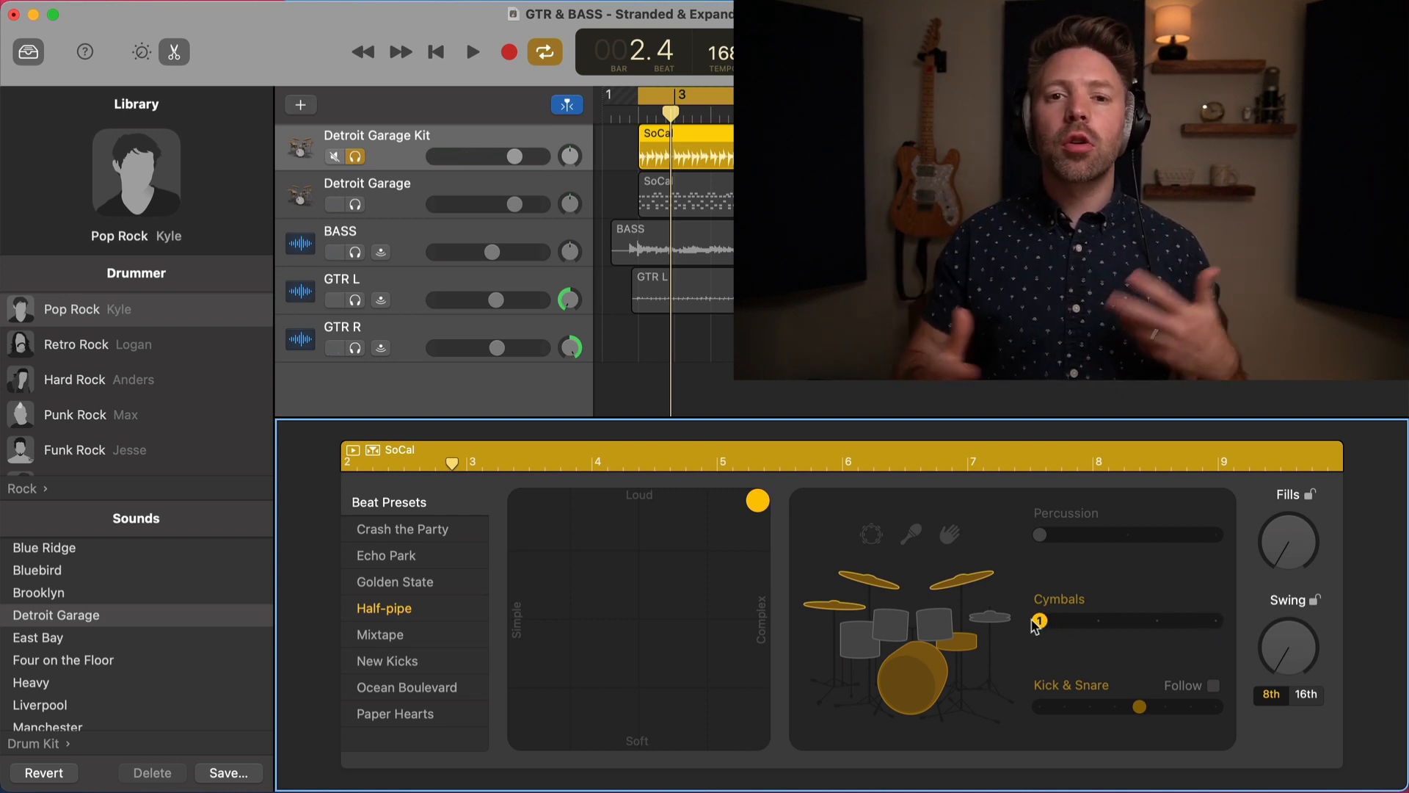
# Play the loop while switching from cymbals to hi-hat and back, and finish with the toms at variation 3.
pyautogui.press('space')
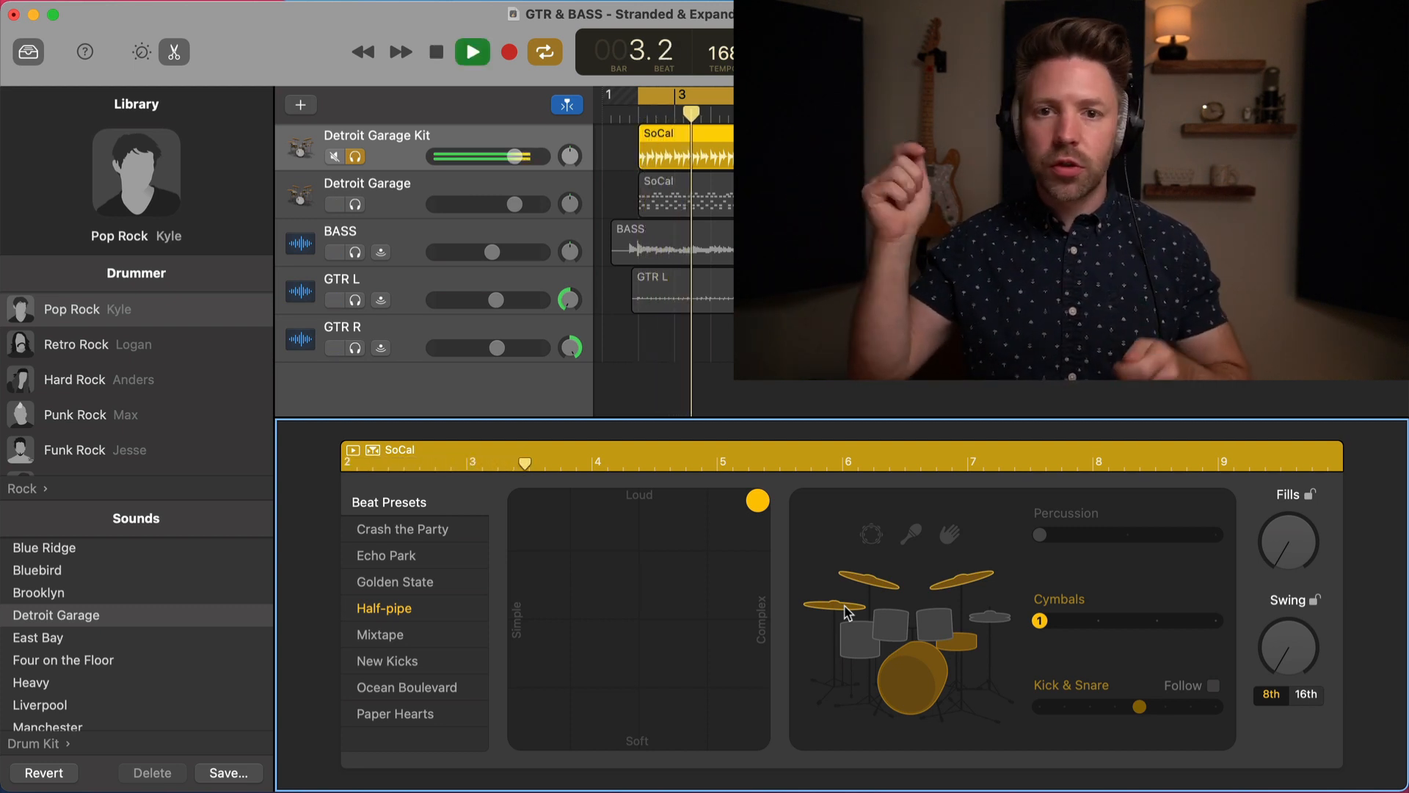
pyautogui.click(993, 618)
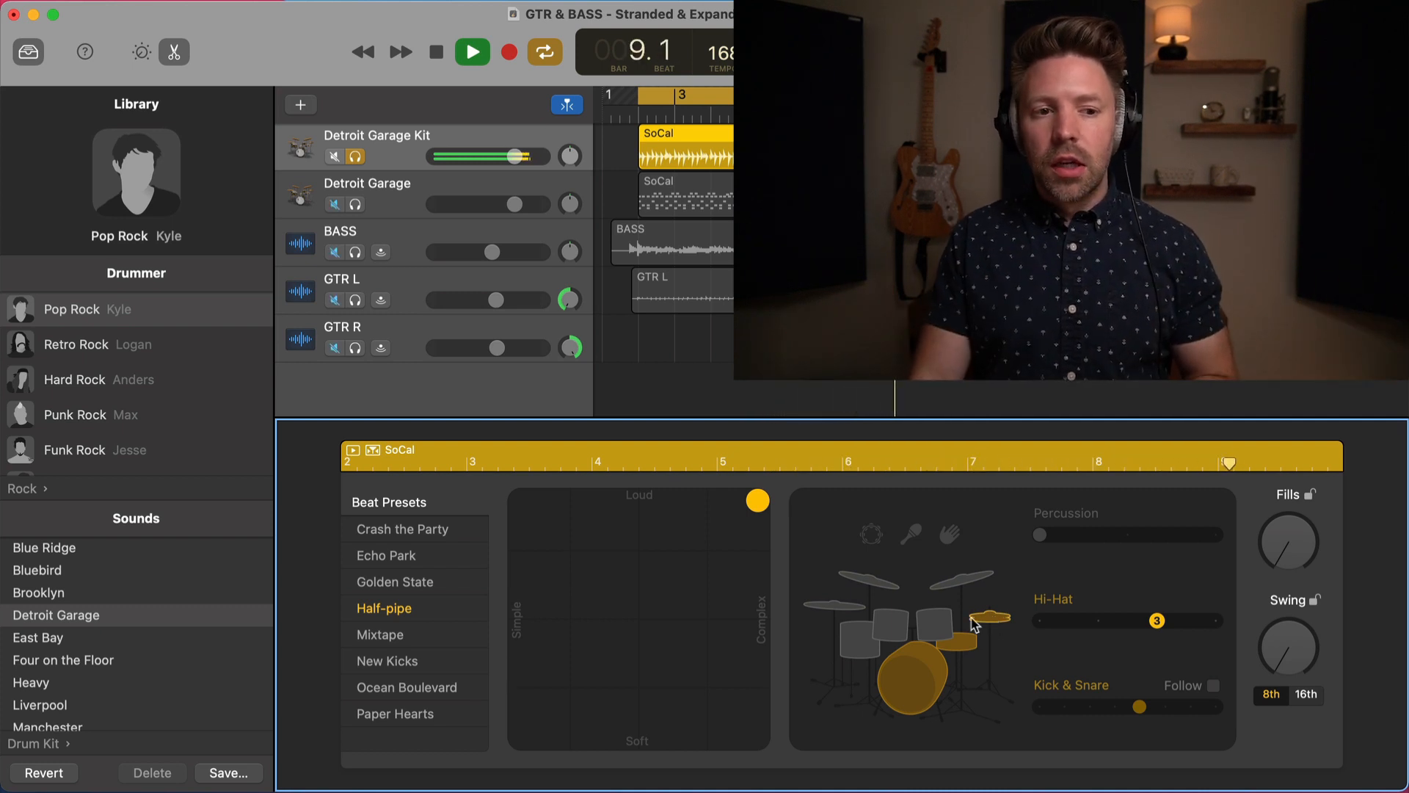
pyautogui.click(843, 608)
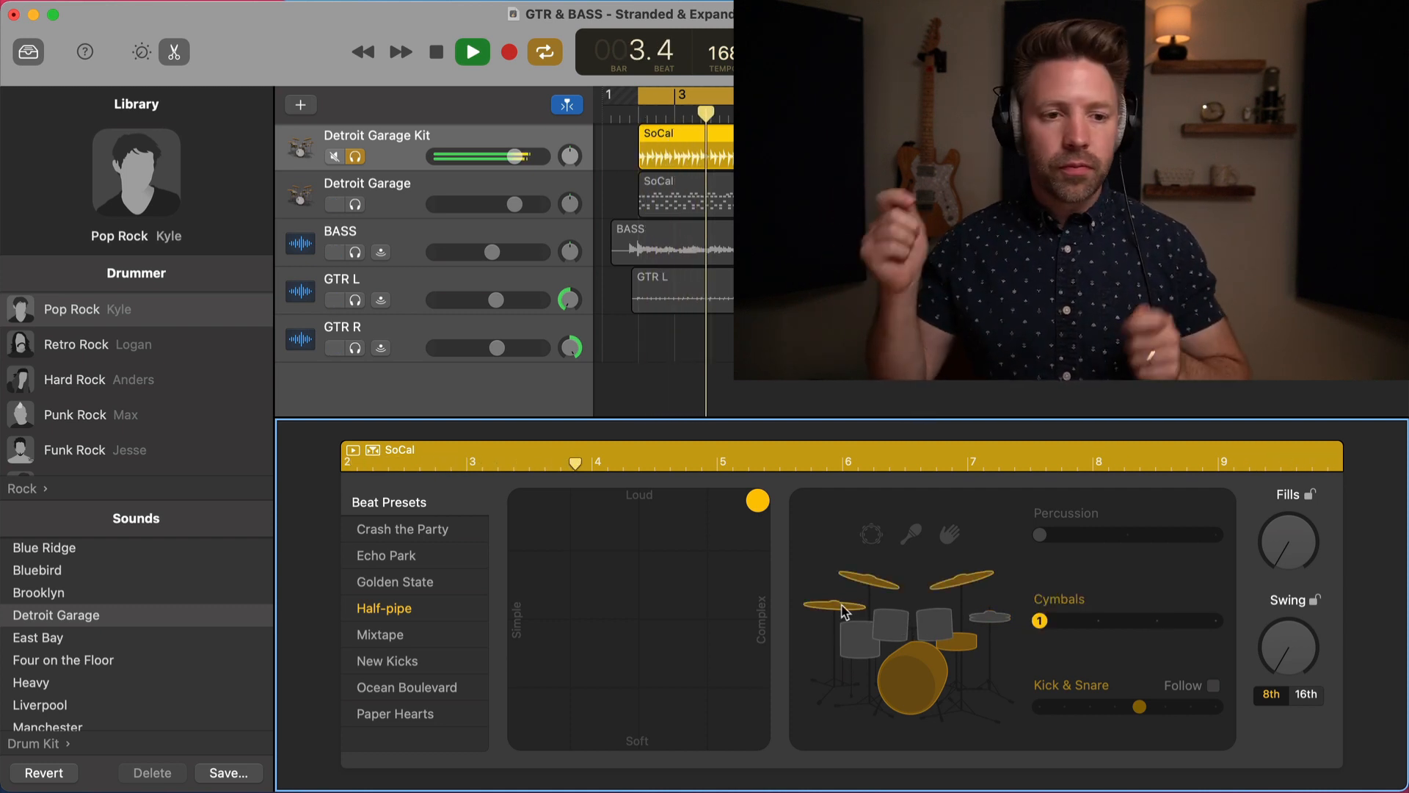
pyautogui.click(856, 651)
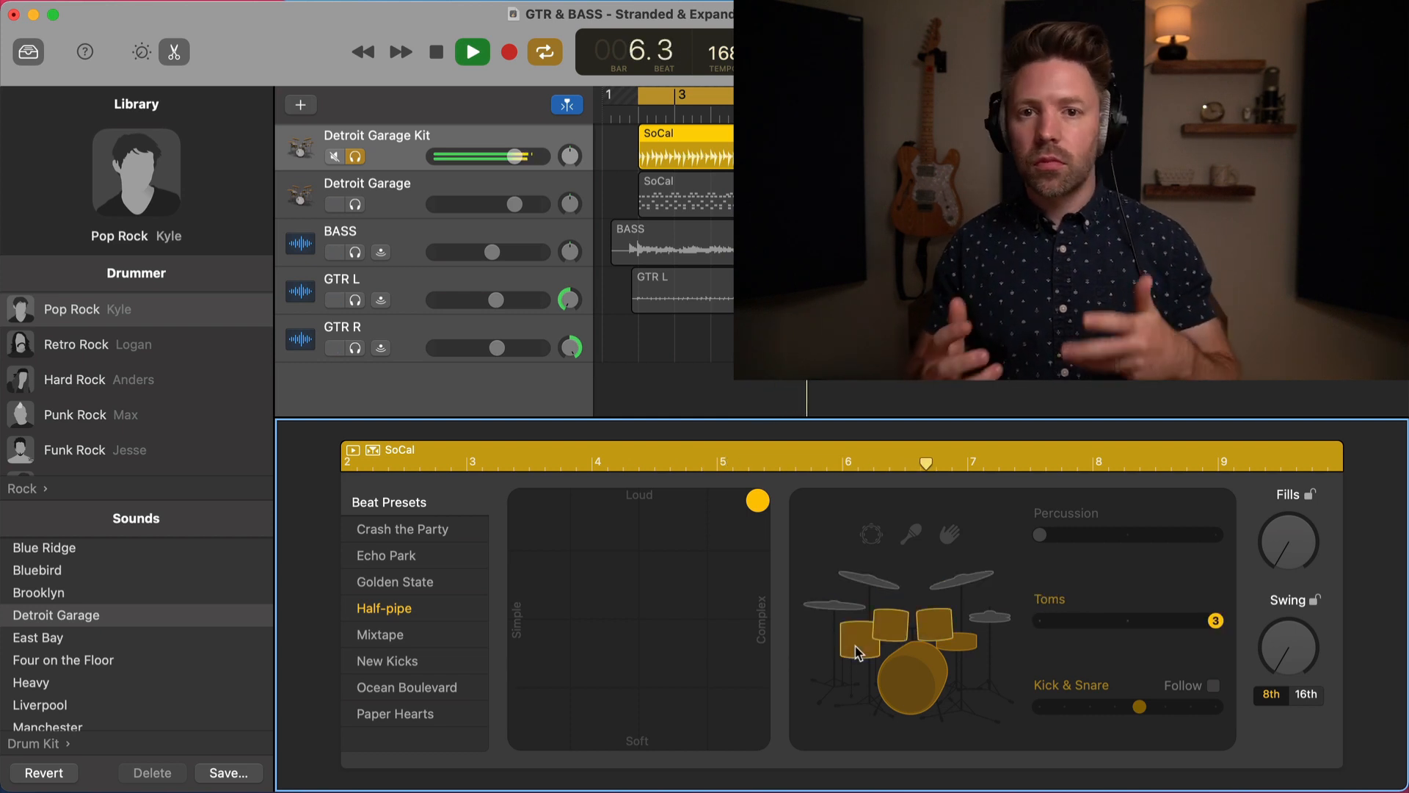
pyautogui.press('space')
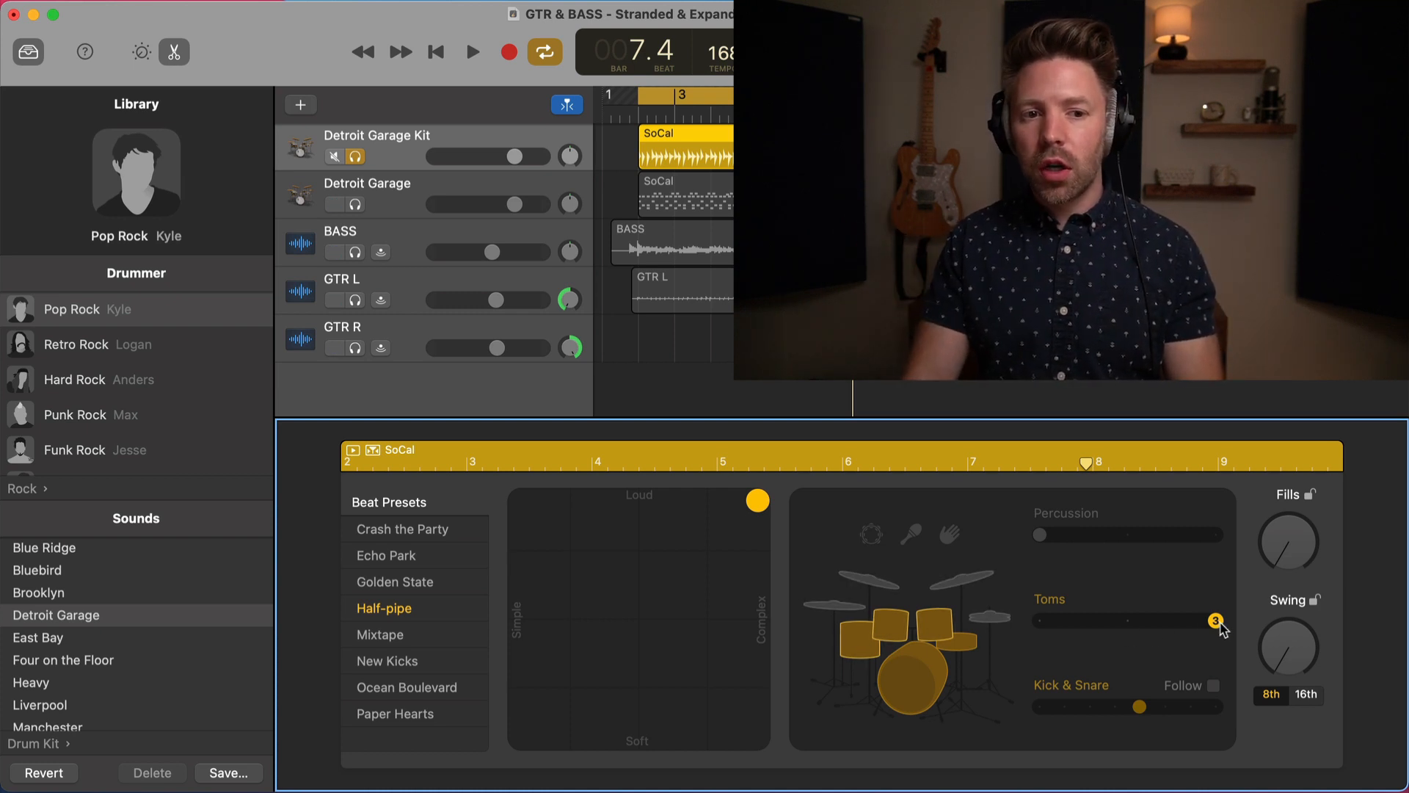
# Audition the SoCal drummer loop with the toms at variation 3 and at variation 1.
pyautogui.press('space')
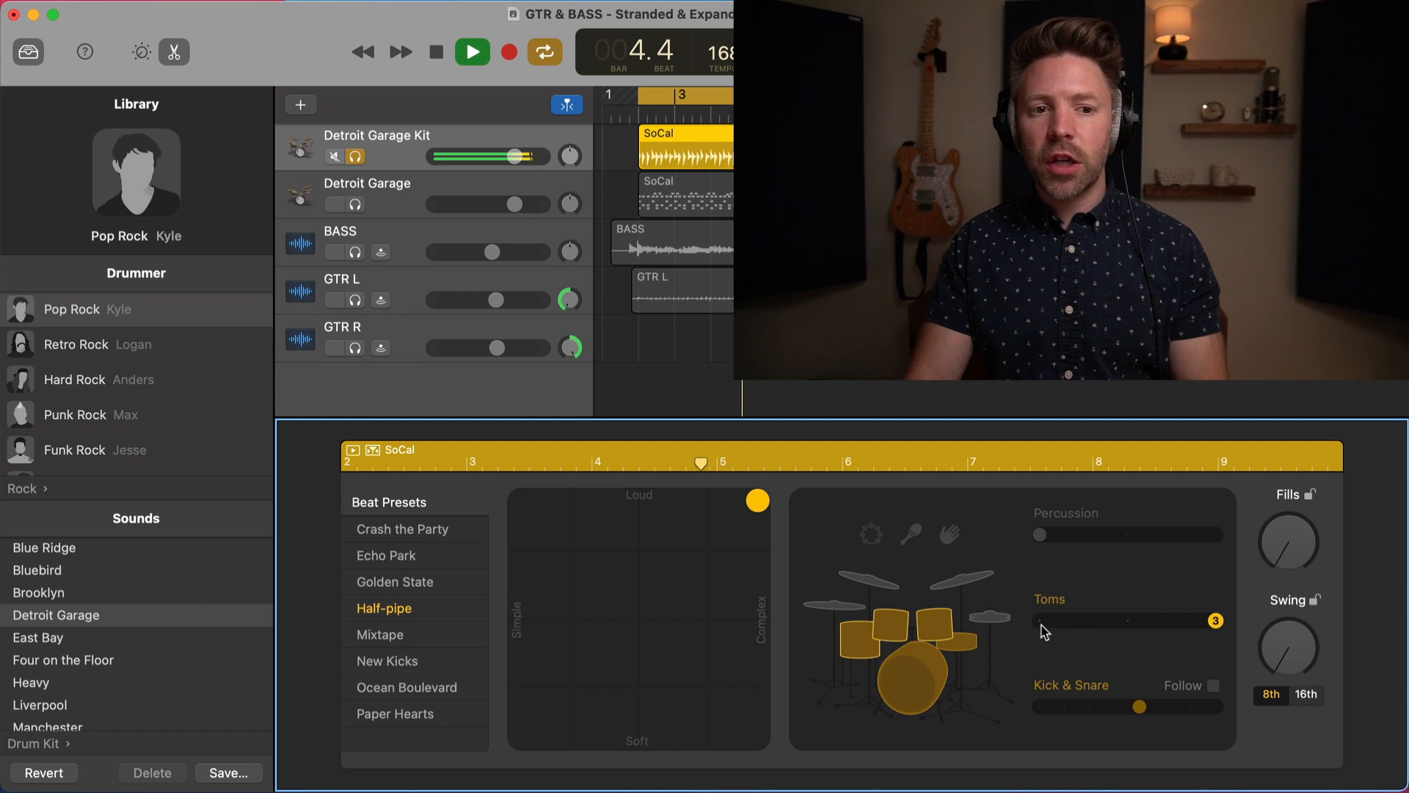
pyautogui.click(1040, 621)
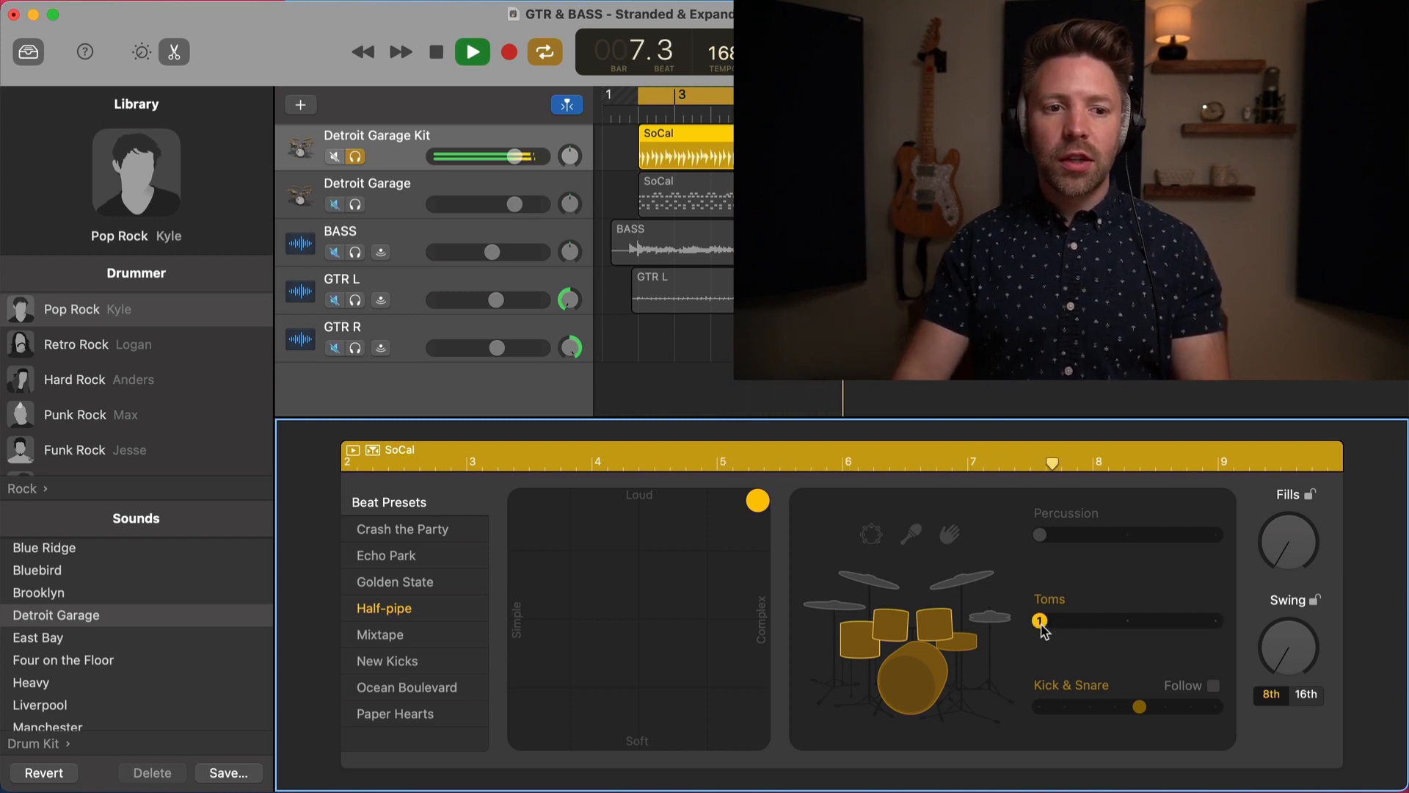
pyautogui.press('space')
# Play the loop with the kick and snare turned off, audition the toms alone at variation 1, and settle on variation 2.
pyautogui.press('space')
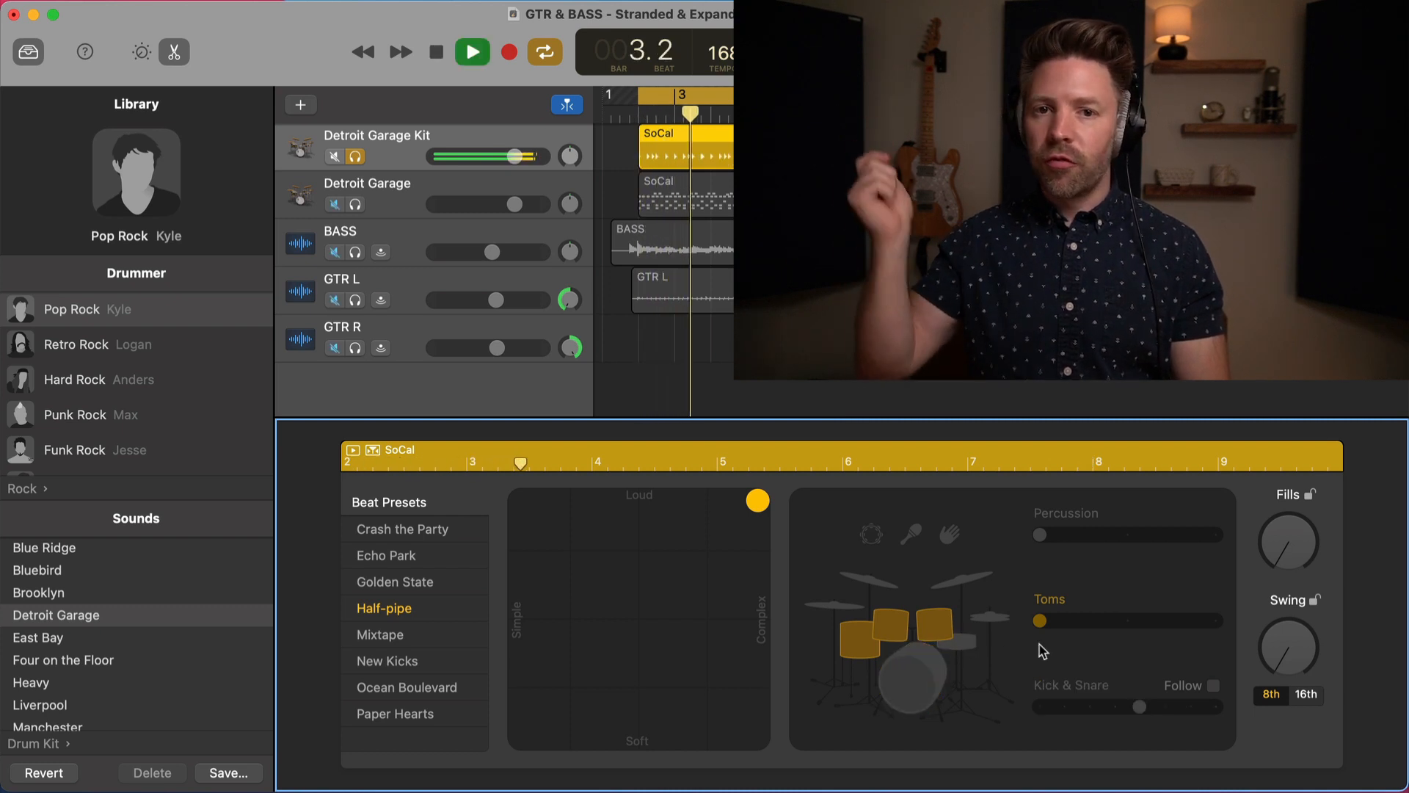
pyautogui.moveTo(1040, 620); pyautogui.dragTo(1217, 622)
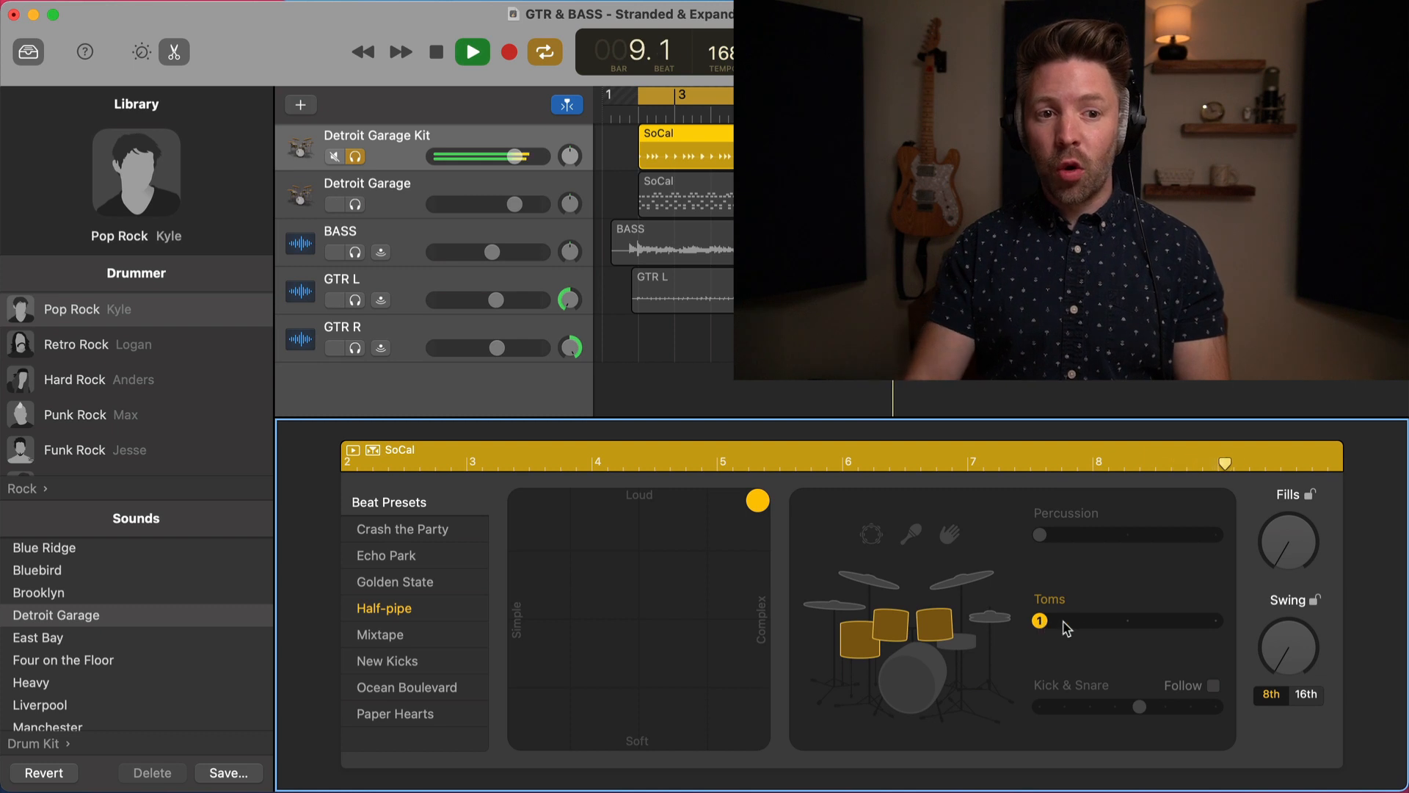
pyautogui.click(1117, 622)
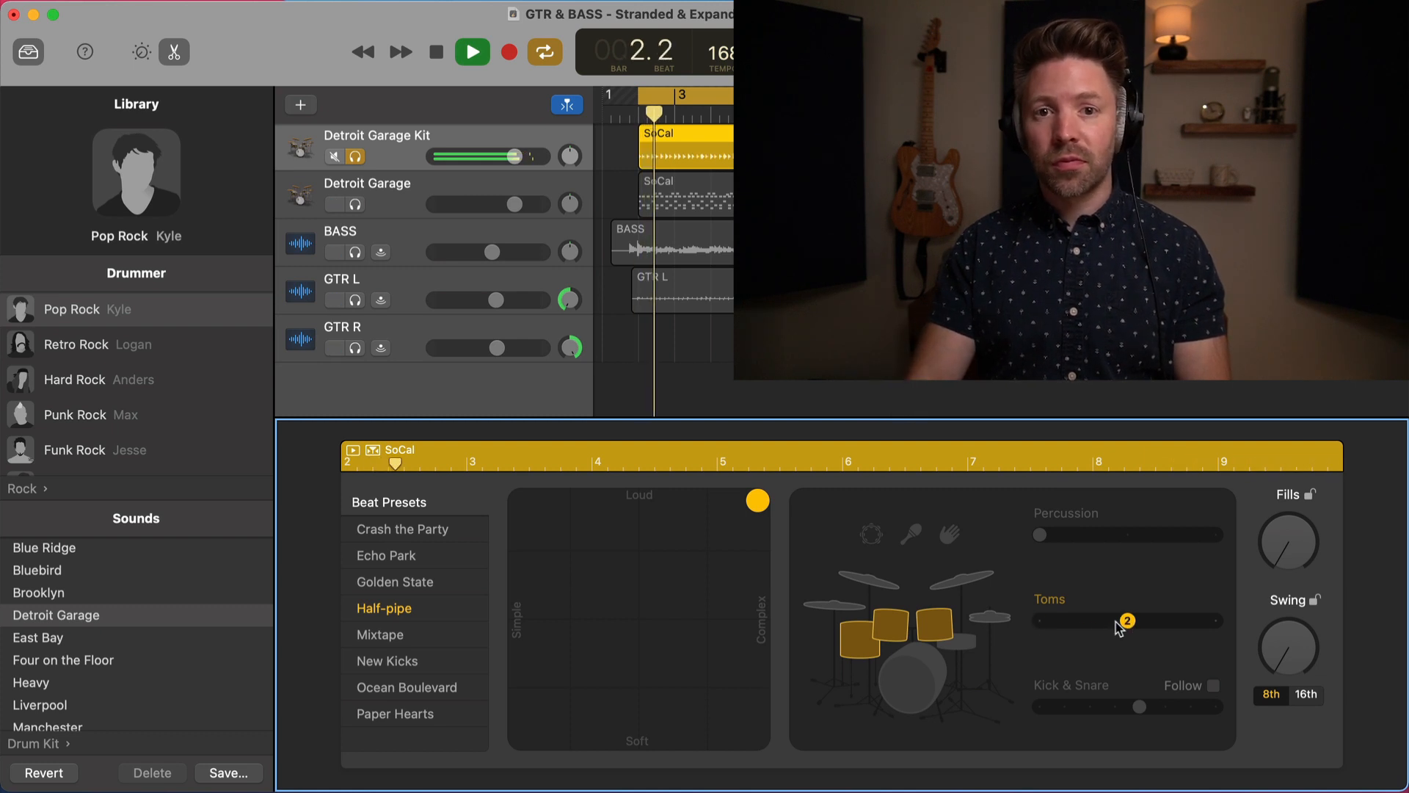
pyautogui.press('space')
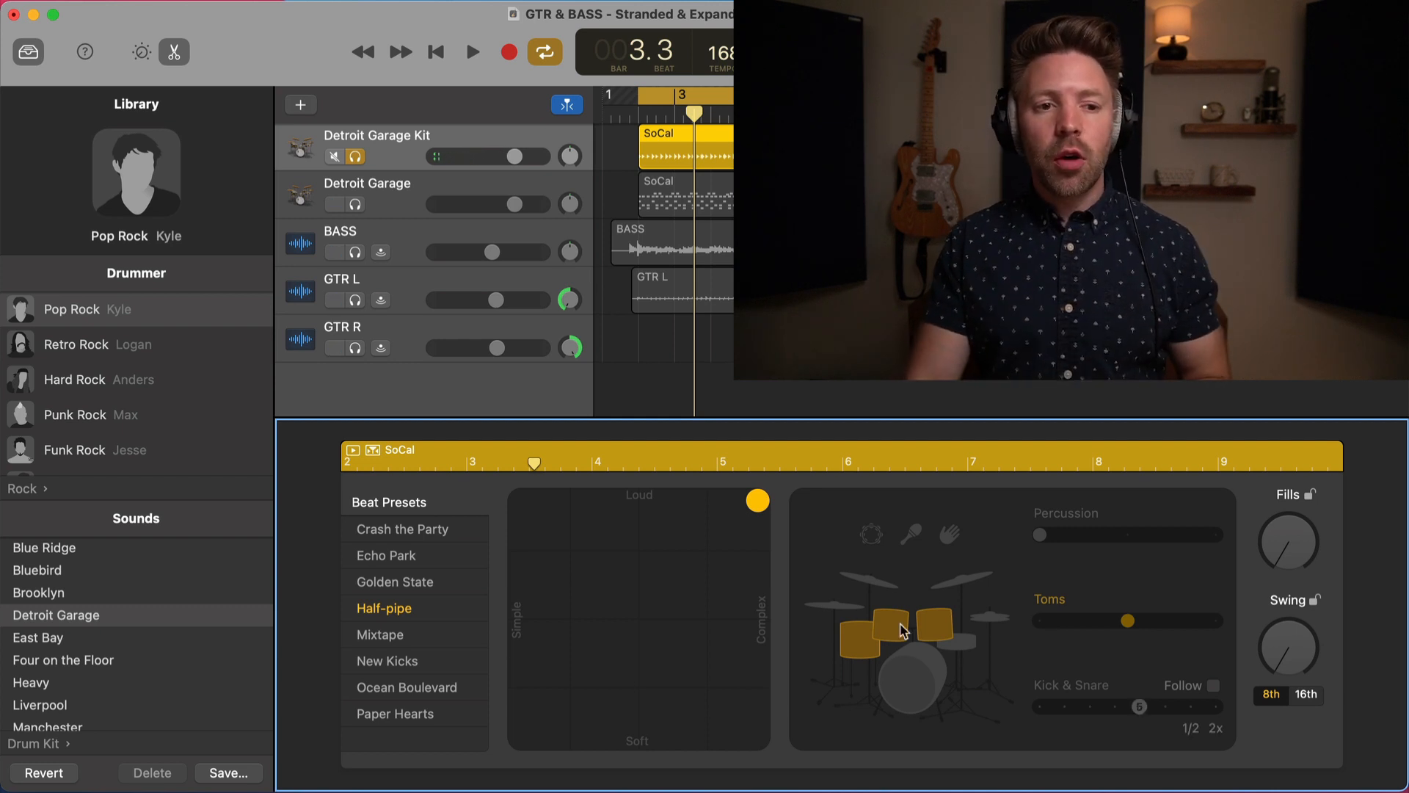
# Switch the region from toms to cymbals and audition cymbal variations 1 through 4 without kick and snare, finishing on variation 4.
pyautogui.click(837, 606)
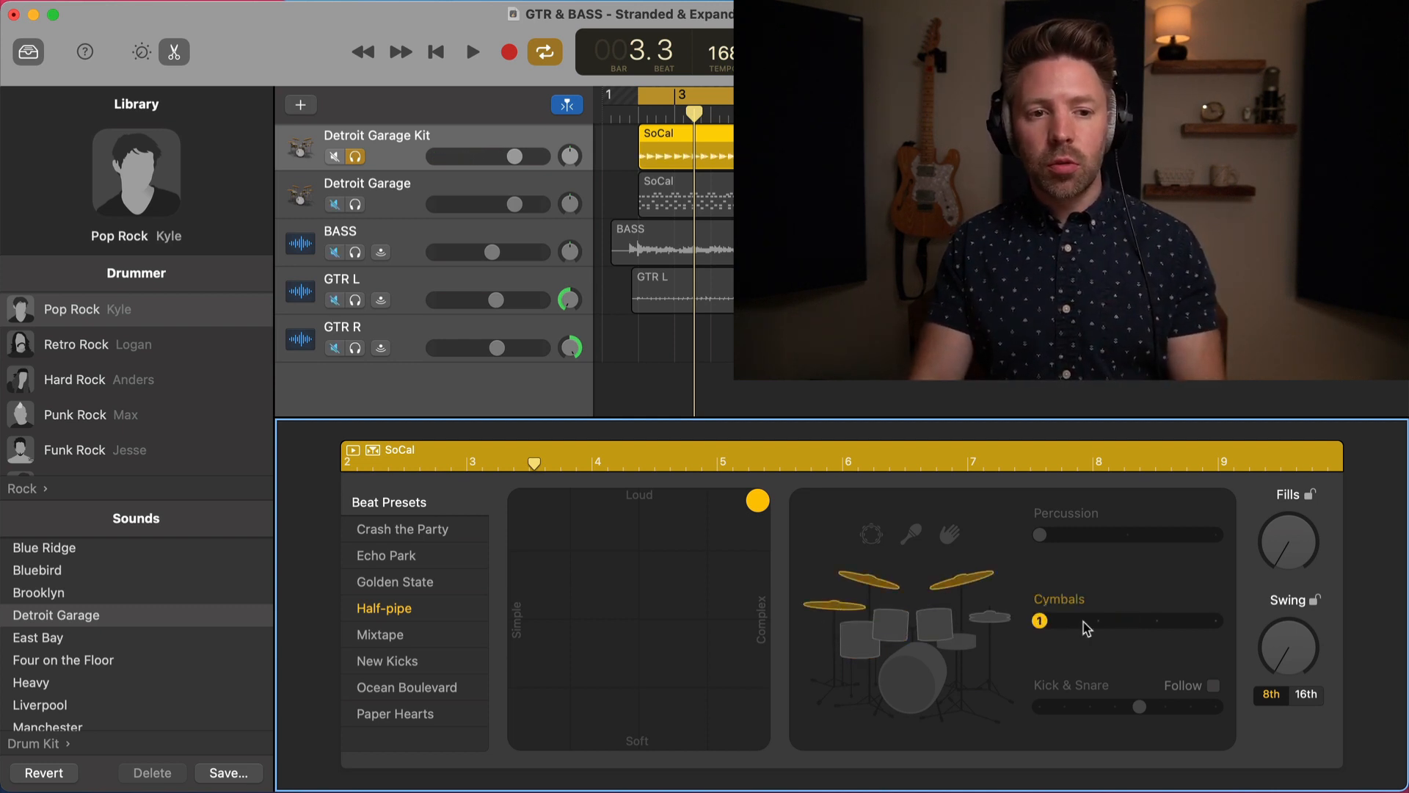
pyautogui.press('space')
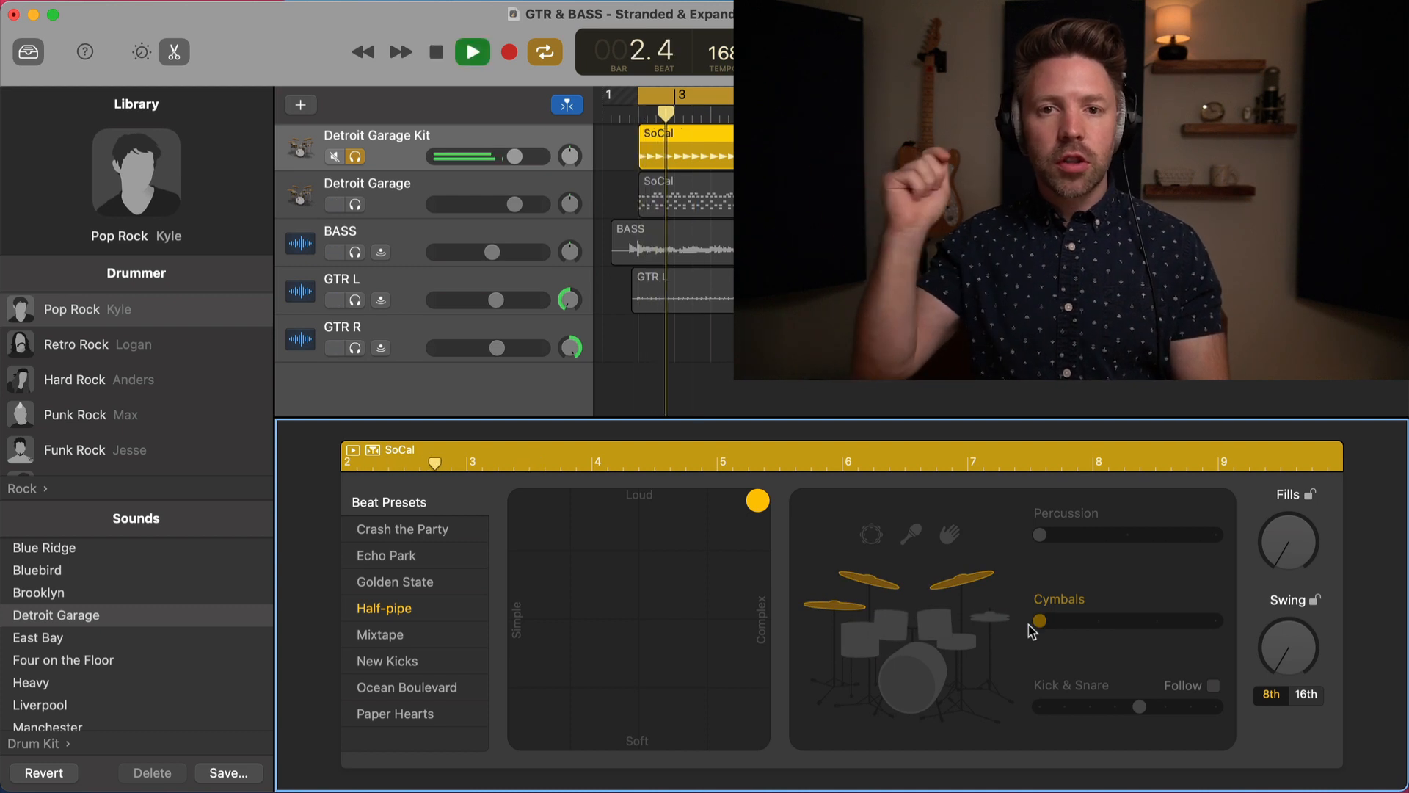
pyautogui.click(1090, 623)
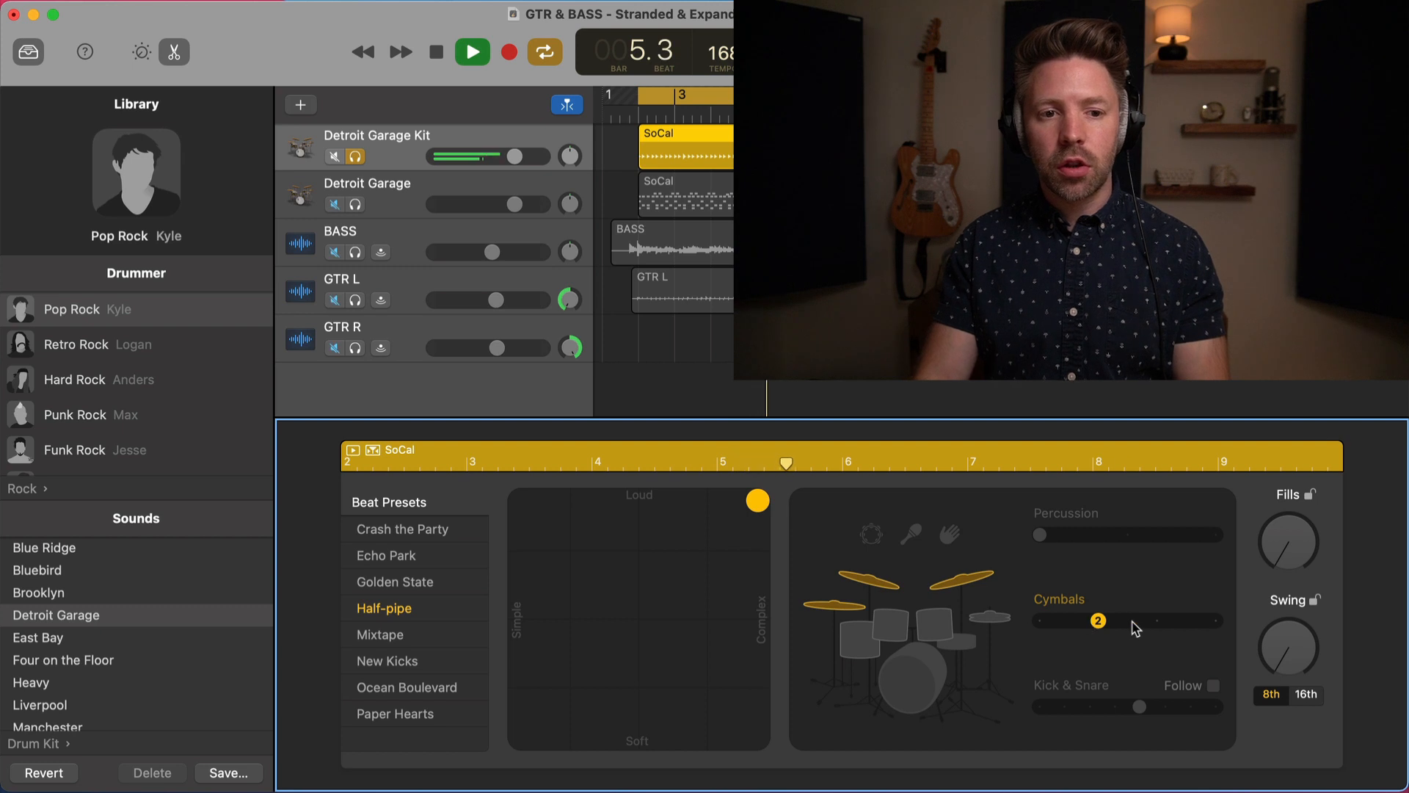
pyautogui.click(1156, 622)
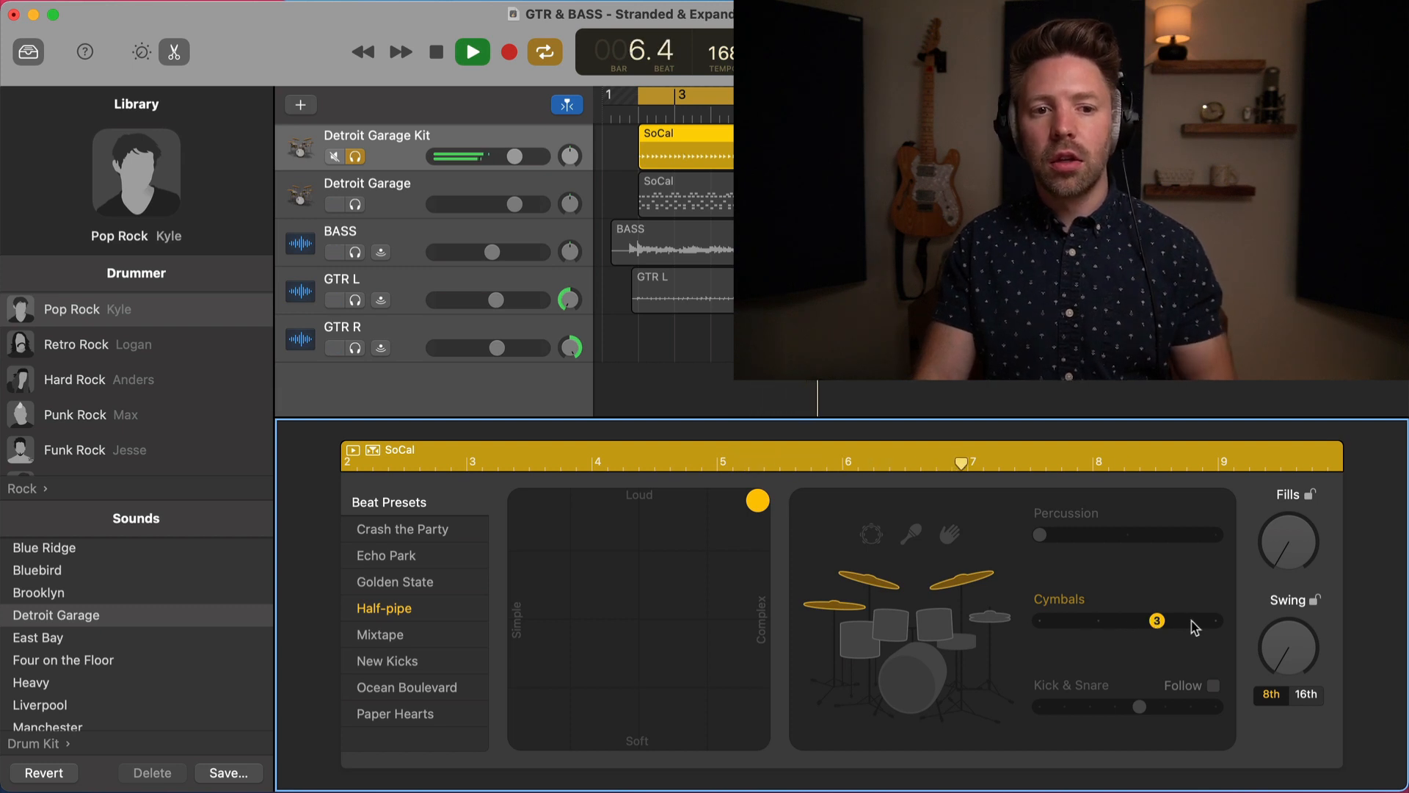
pyautogui.click(1214, 622)
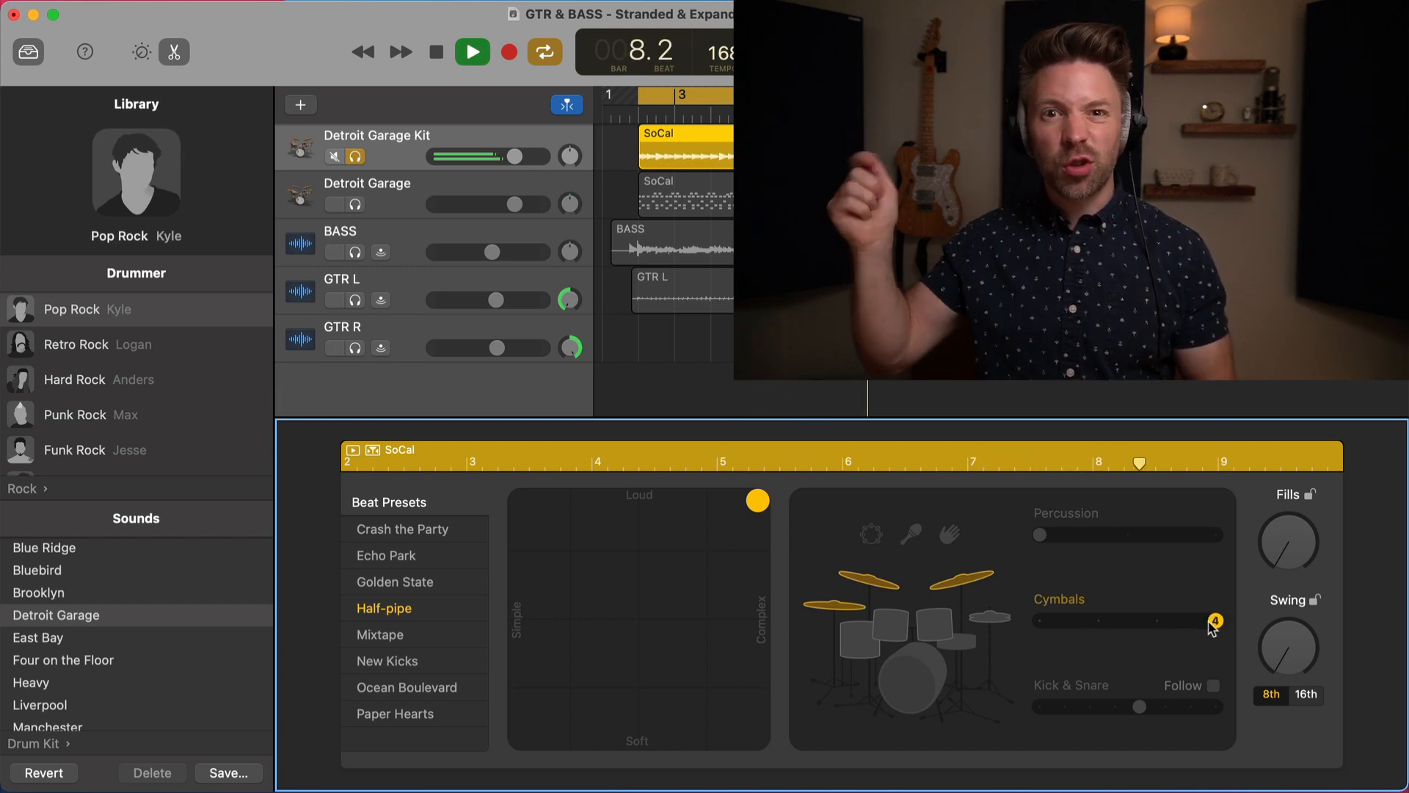
pyautogui.press('space')
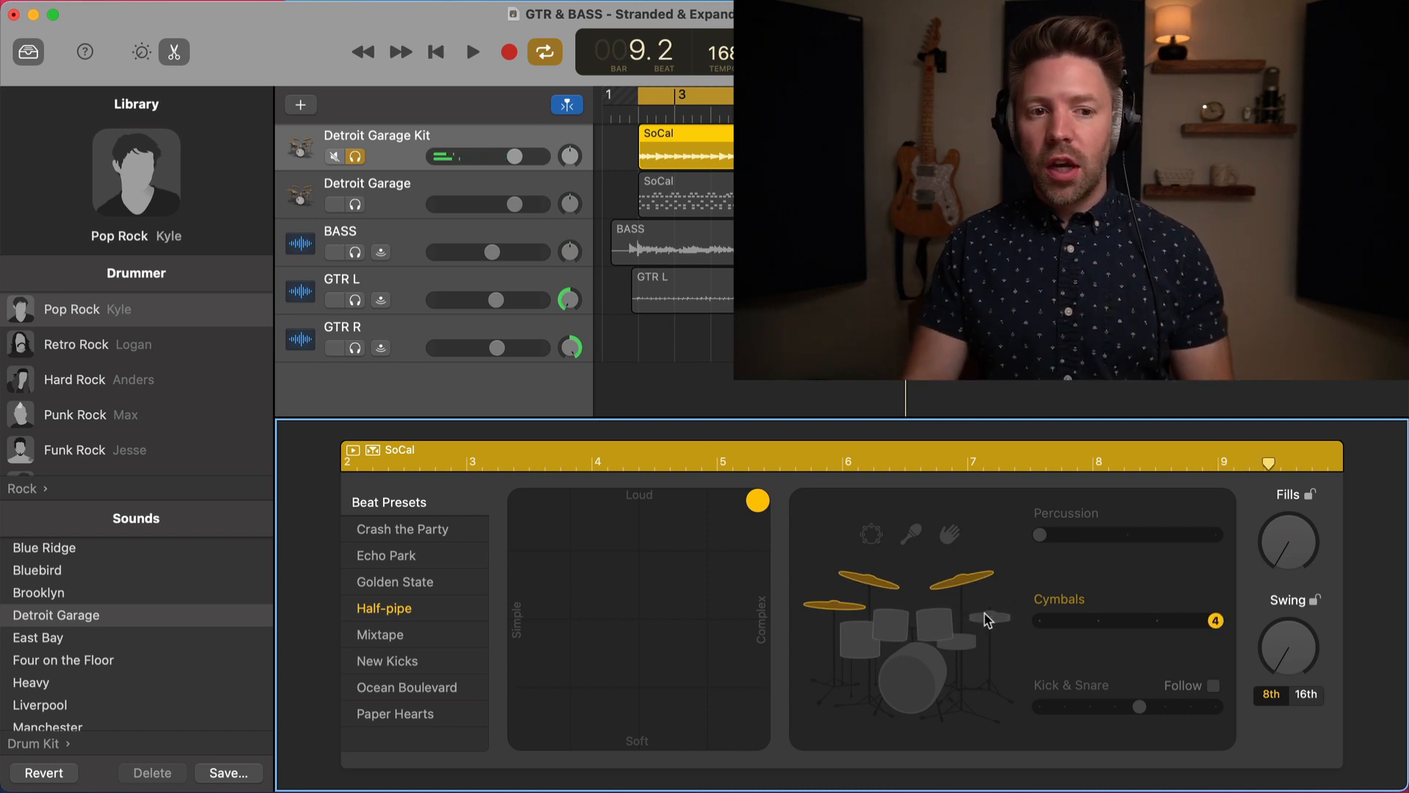
# Switch the region from cymbals to hi-hat and audition hi-hat variations 1 through 4, finishing on variation 4.
pyautogui.click(1002, 620)
pyautogui.press('space')
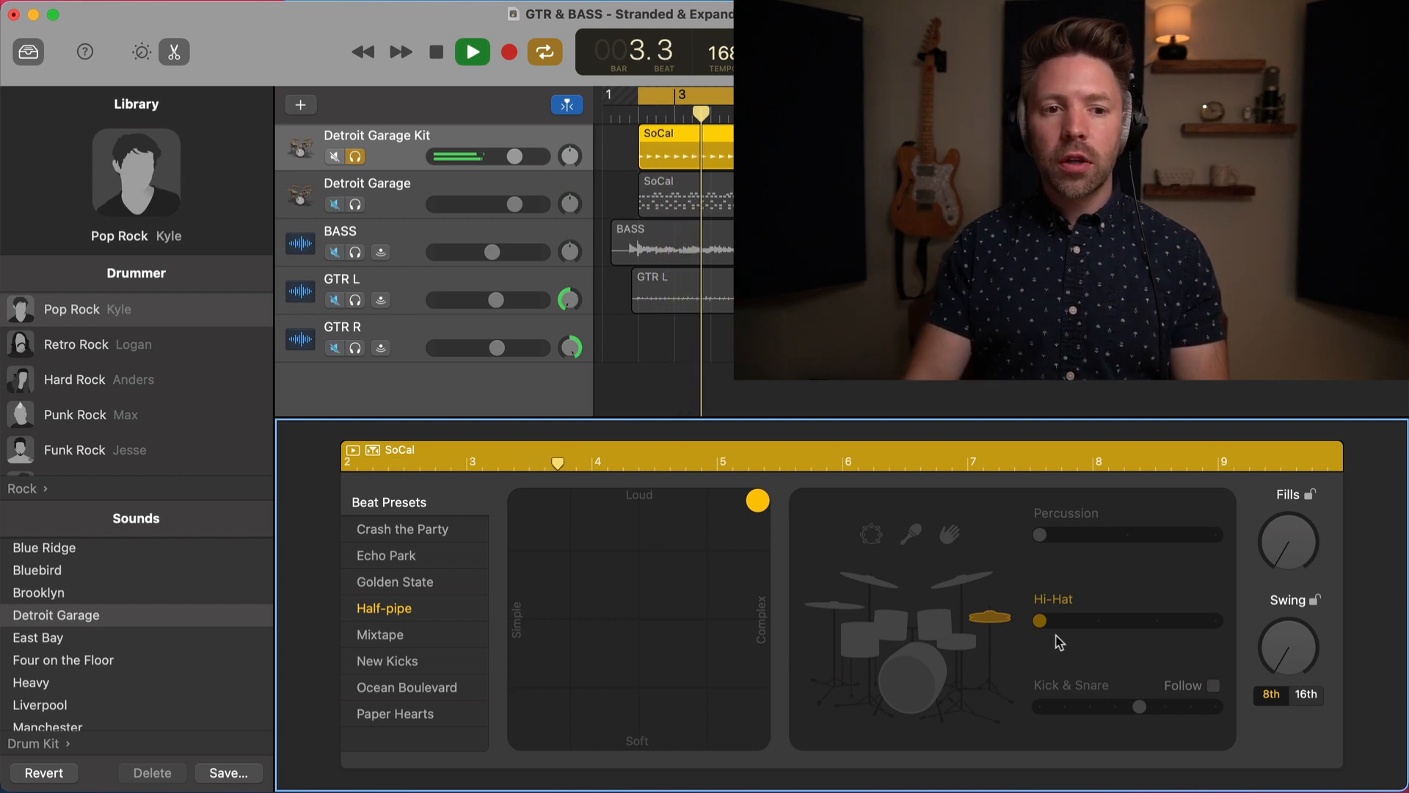
pyautogui.click(1096, 621)
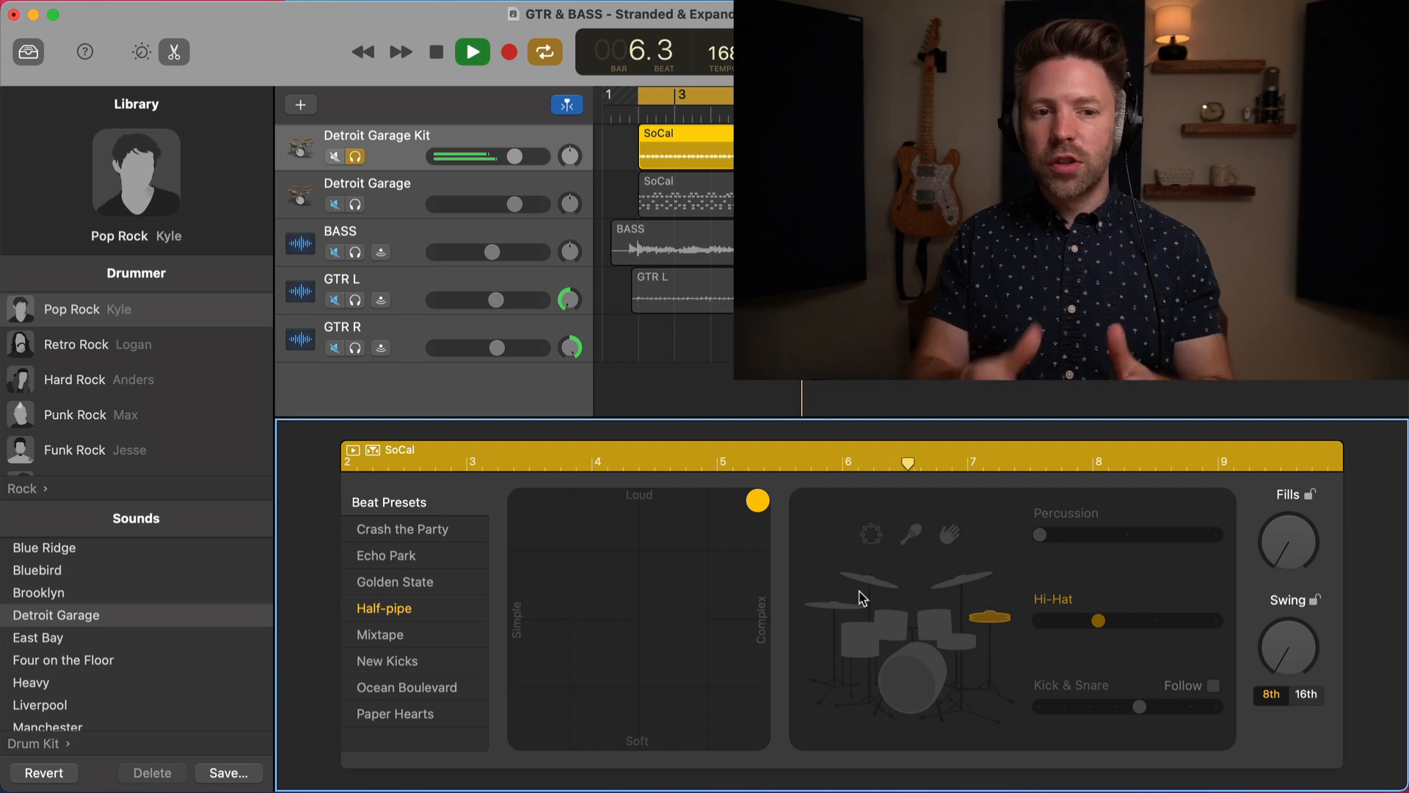
pyautogui.click(1167, 621)
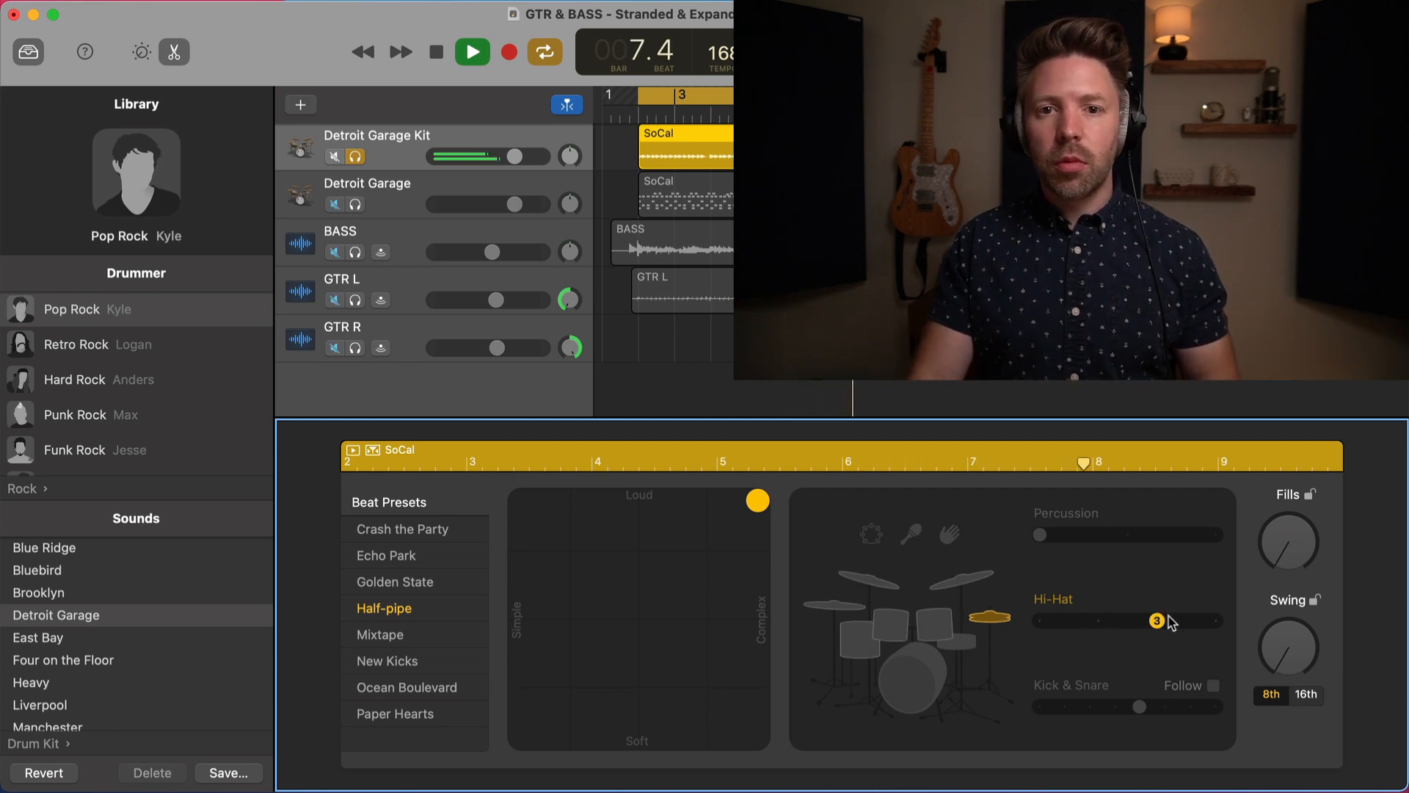
pyautogui.click(1216, 622)
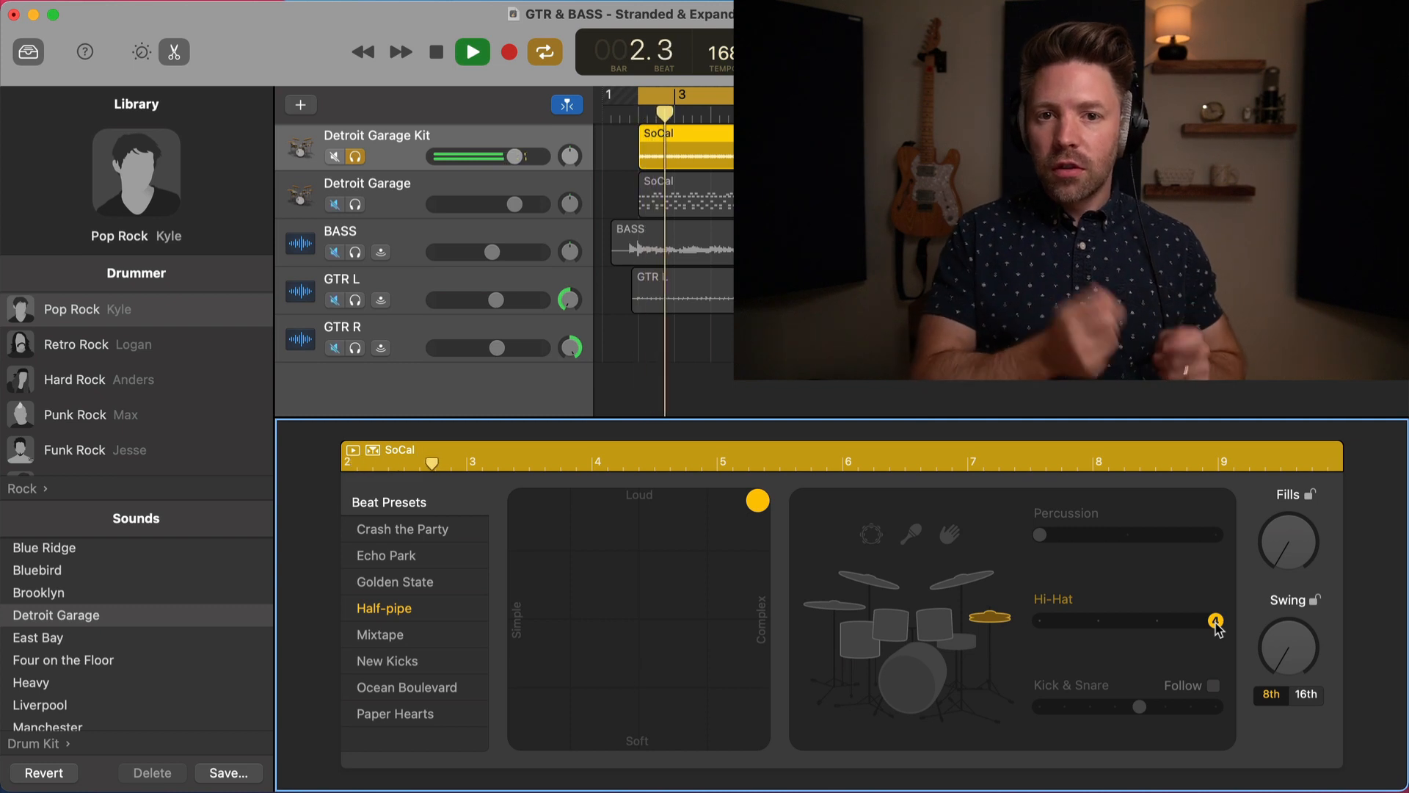
pyautogui.press('space')
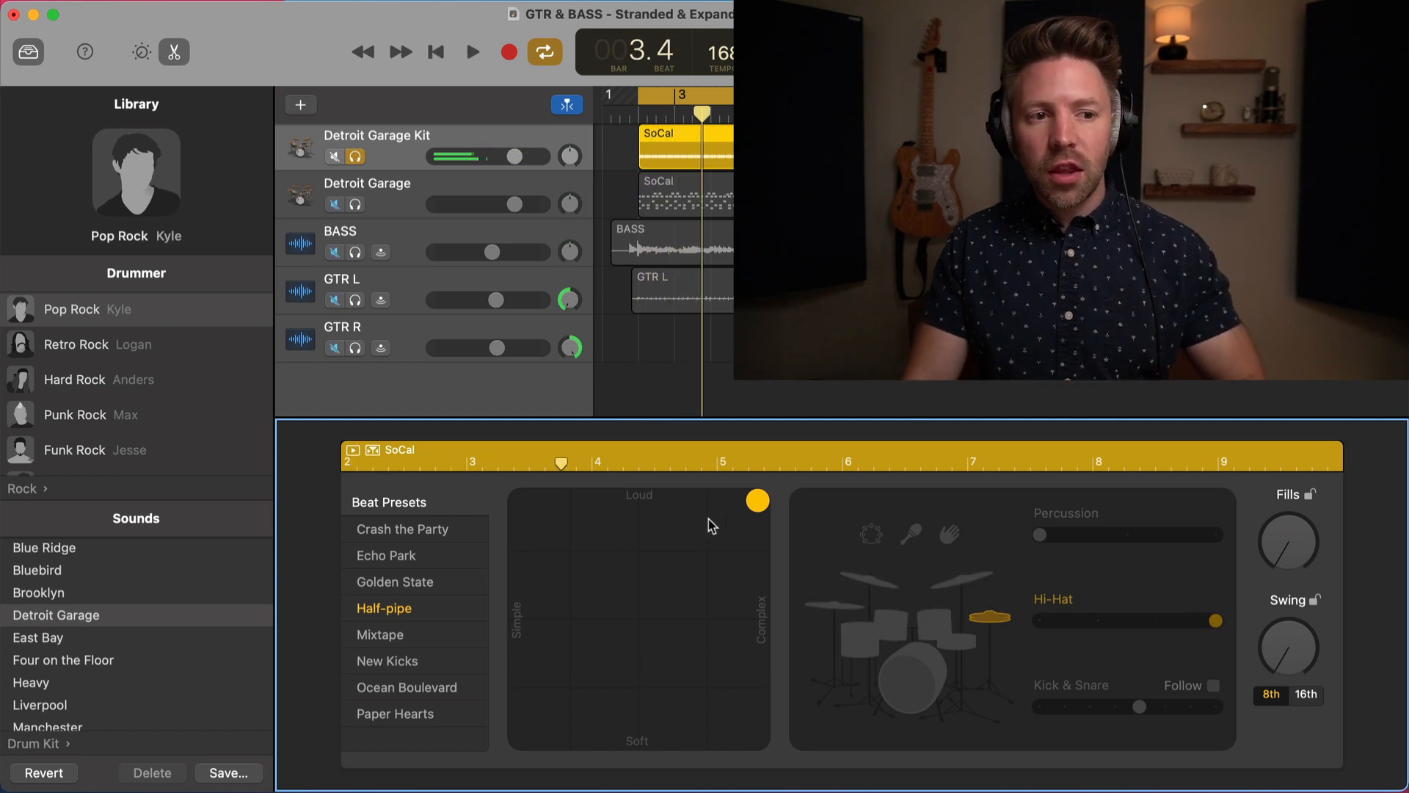
# Make the SoCal pattern soft and complex, set the hi-hat to variation 1, and audition the loop.
pyautogui.moveTo(741, 508); pyautogui.dragTo(833, 716)
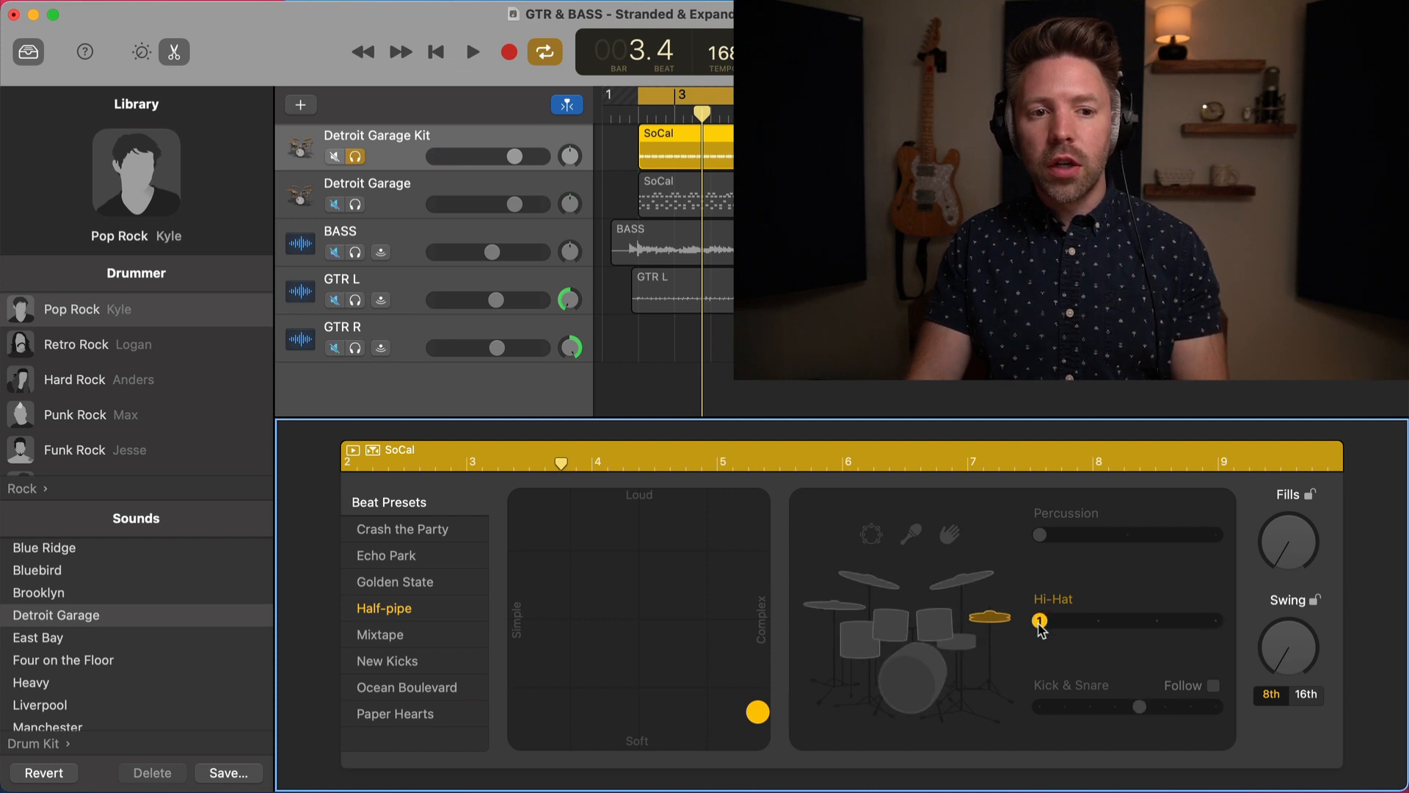
pyautogui.press('space')
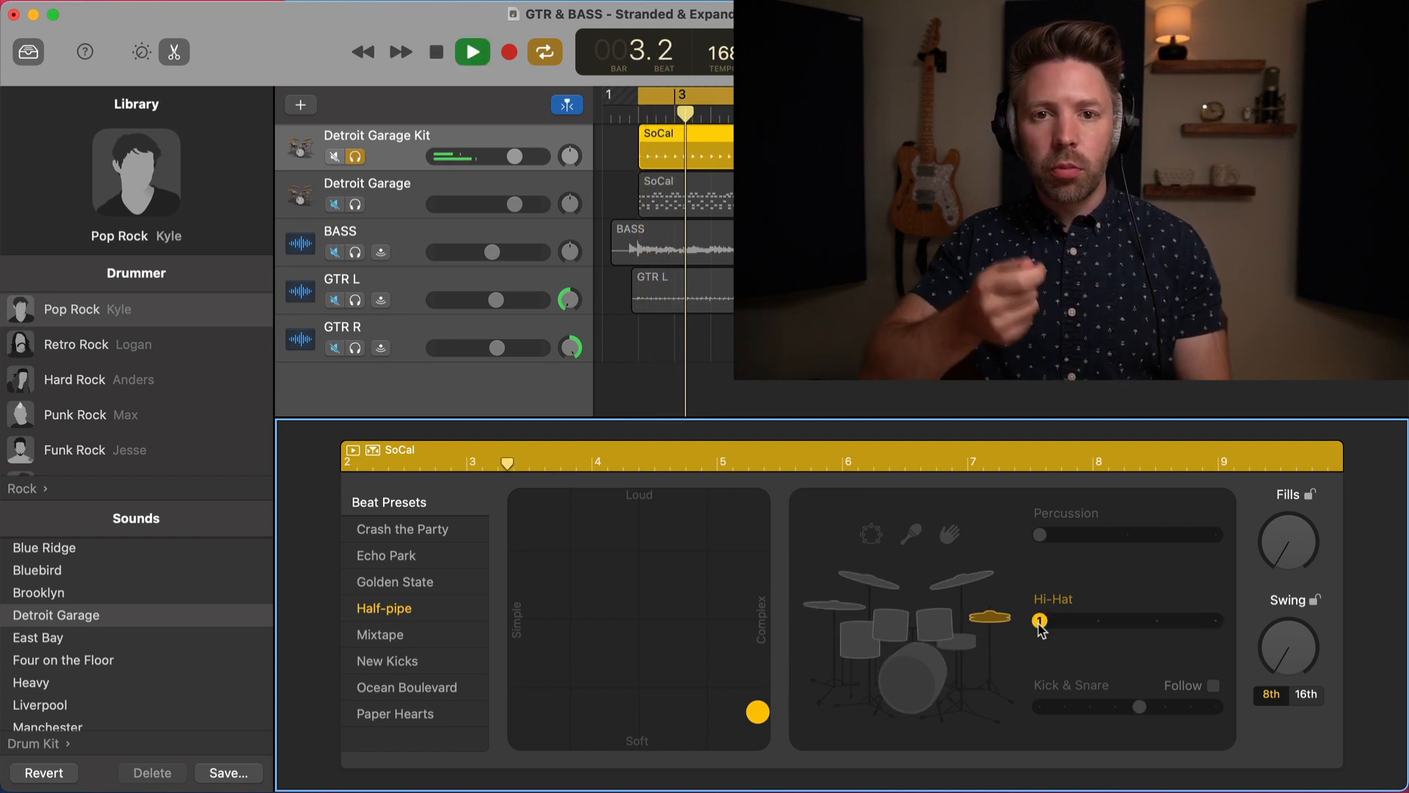
pyautogui.press('space')
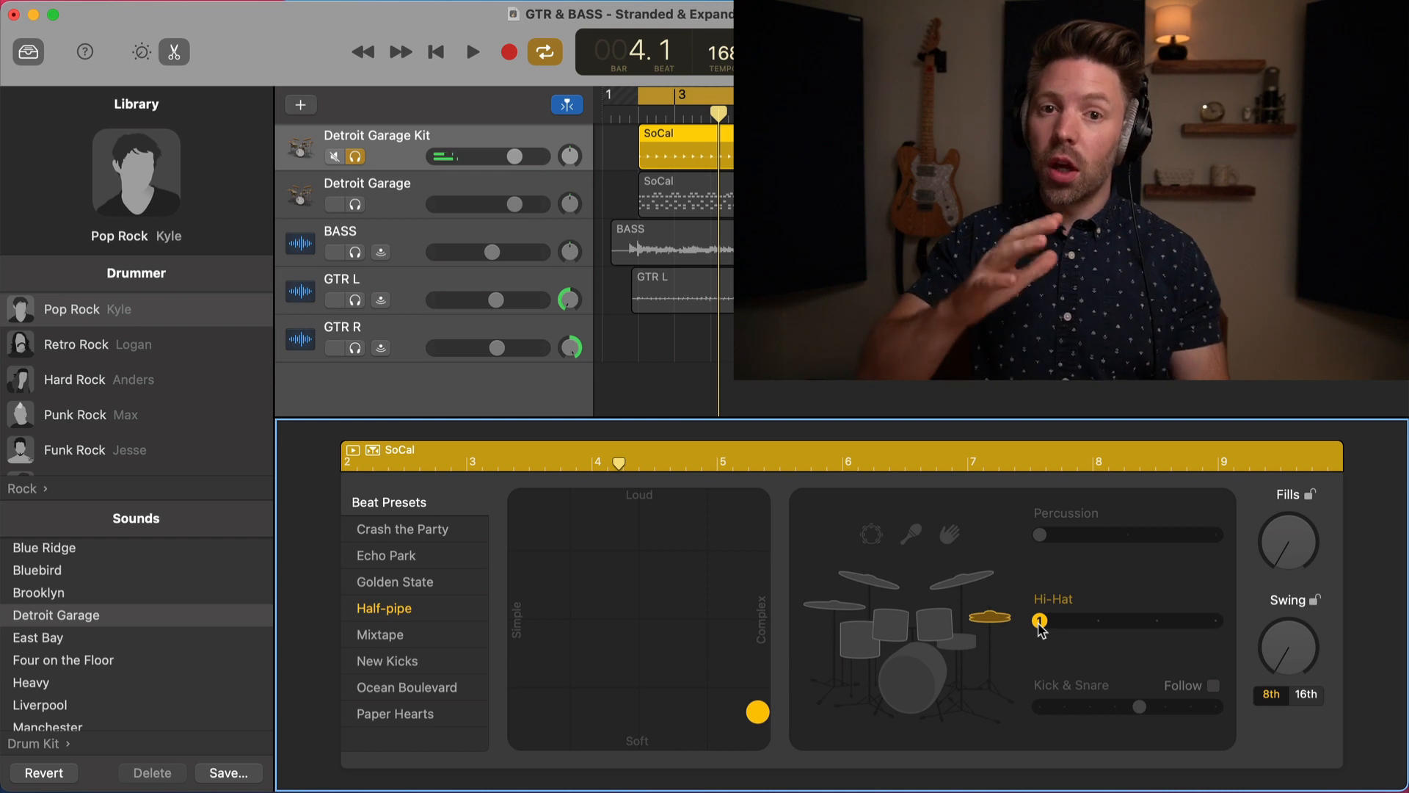
# Restore the loud, complex pattern using toms at variation 3 with the kick and snare turned back on.
pyautogui.click(854, 640)
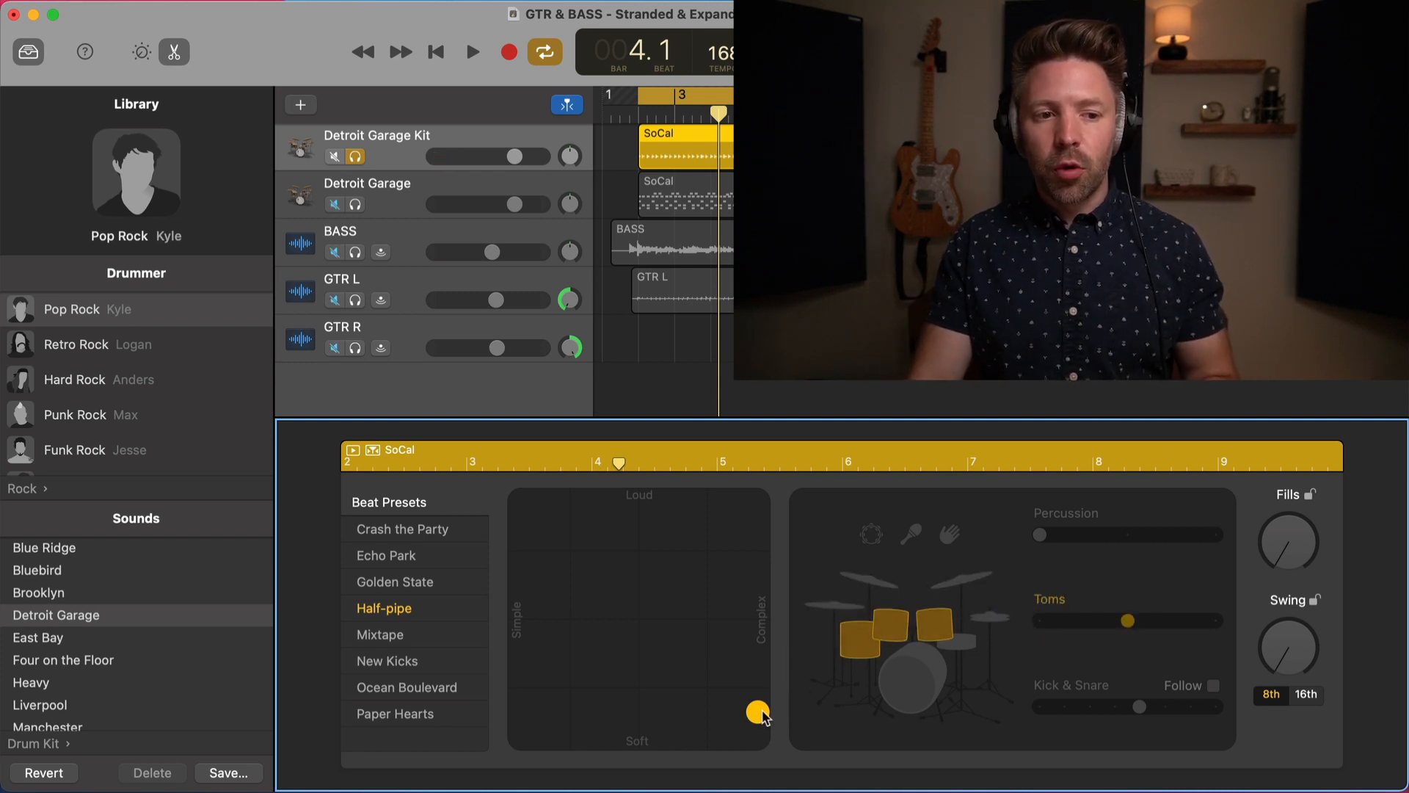
pyautogui.moveTo(764, 718); pyautogui.dragTo(810, 506)
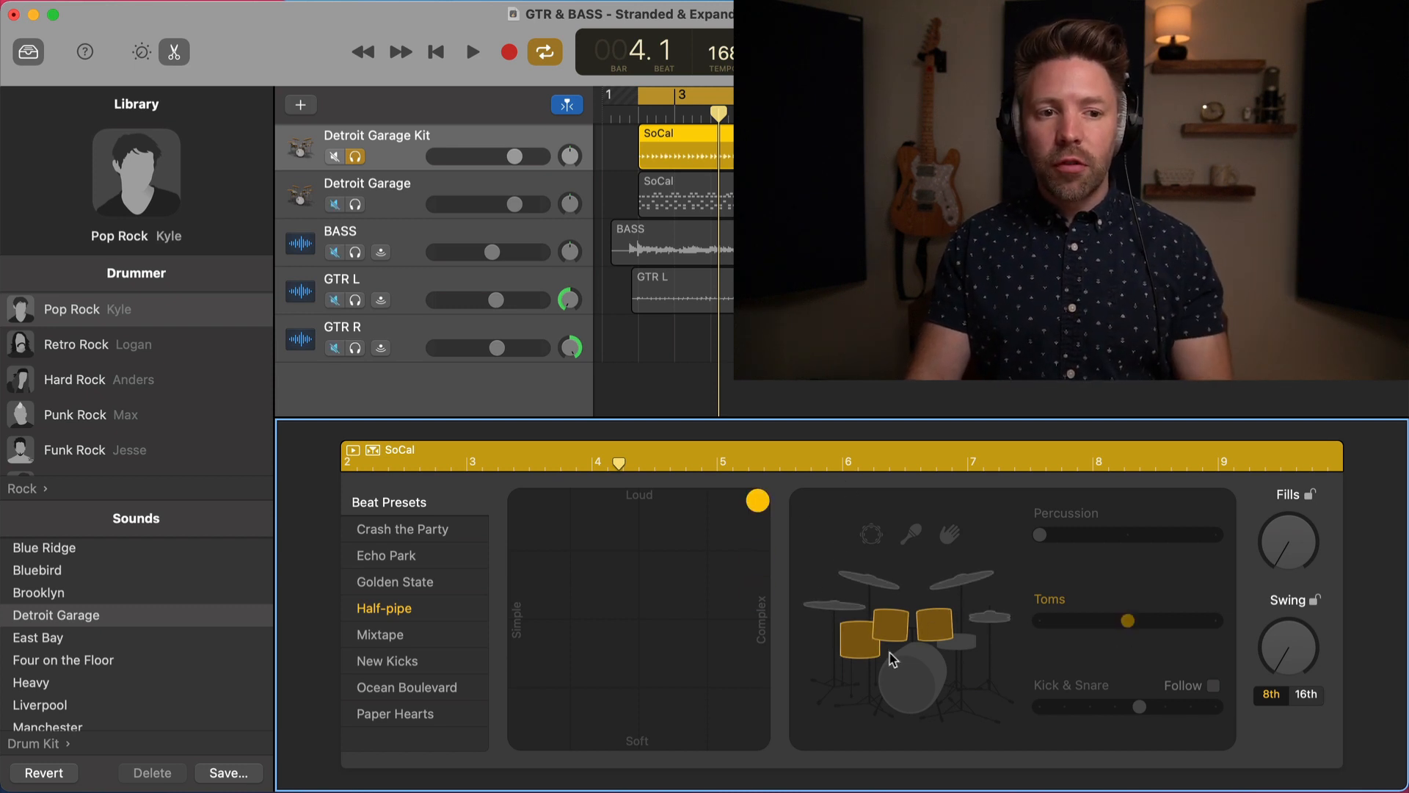
pyautogui.click(914, 672)
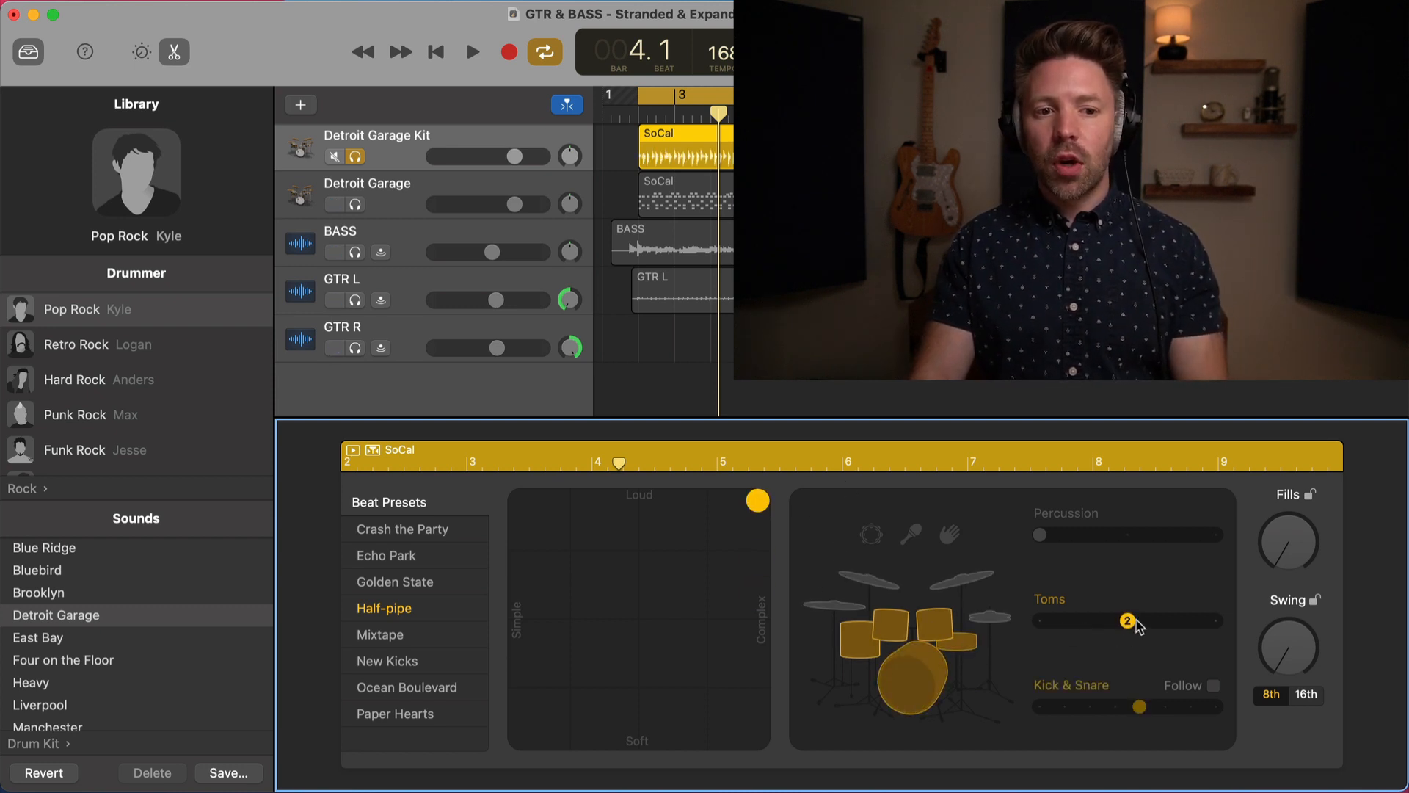
pyautogui.moveTo(1127, 621); pyautogui.dragTo(1289, 626)
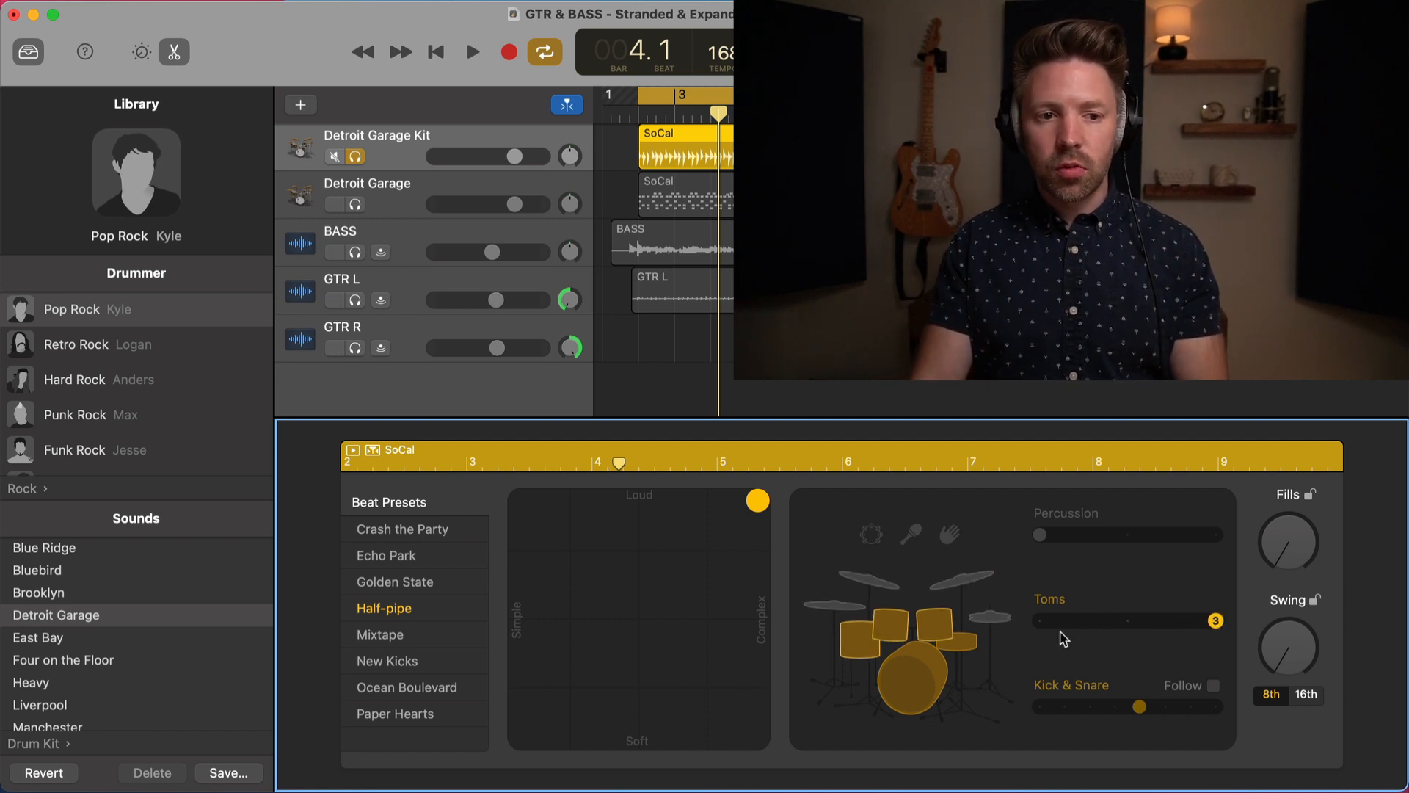
# Audition the loop with a softer pattern and toms variation 1, and restore the loud, complex pattern with toms variation 3.
pyautogui.press('space')
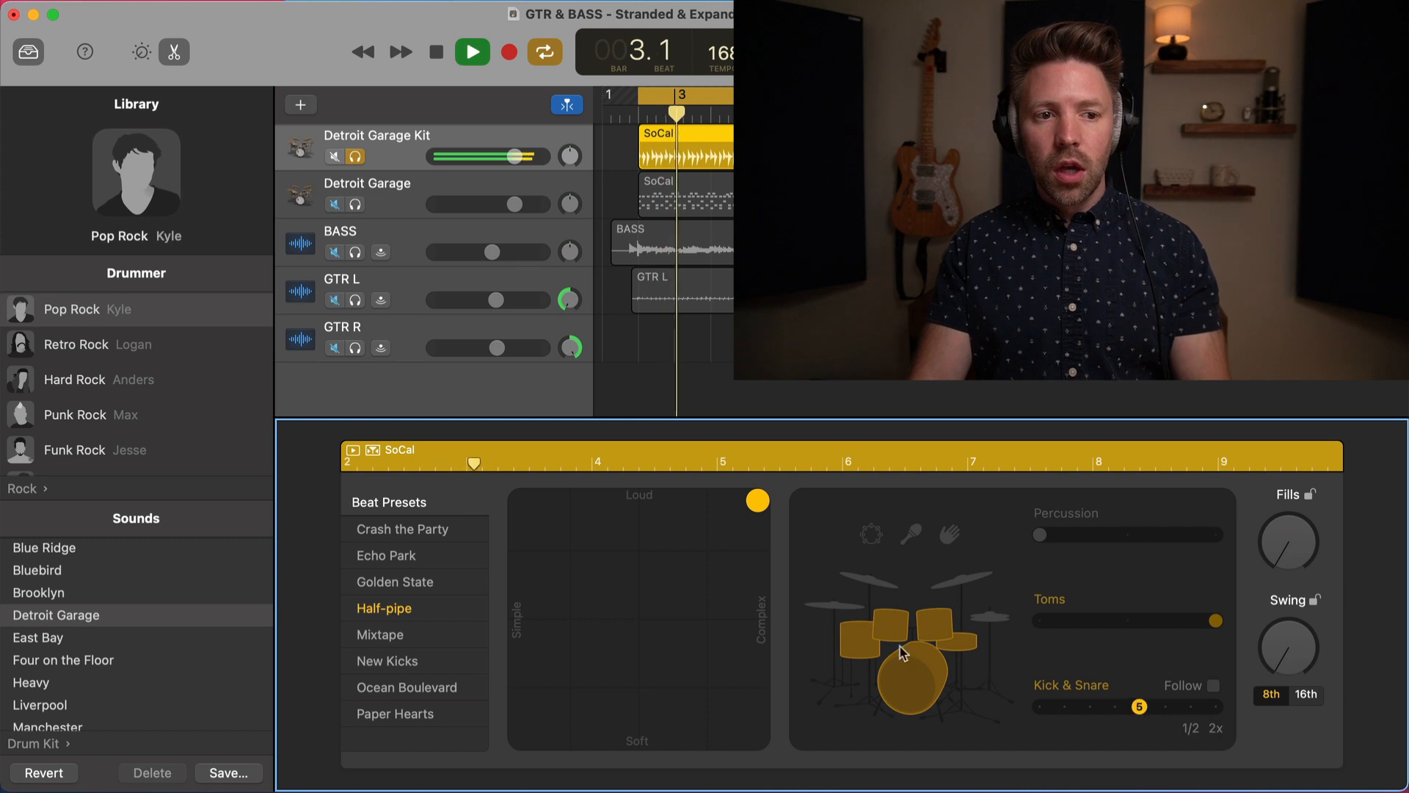
pyautogui.moveTo(756, 501); pyautogui.dragTo(768, 673)
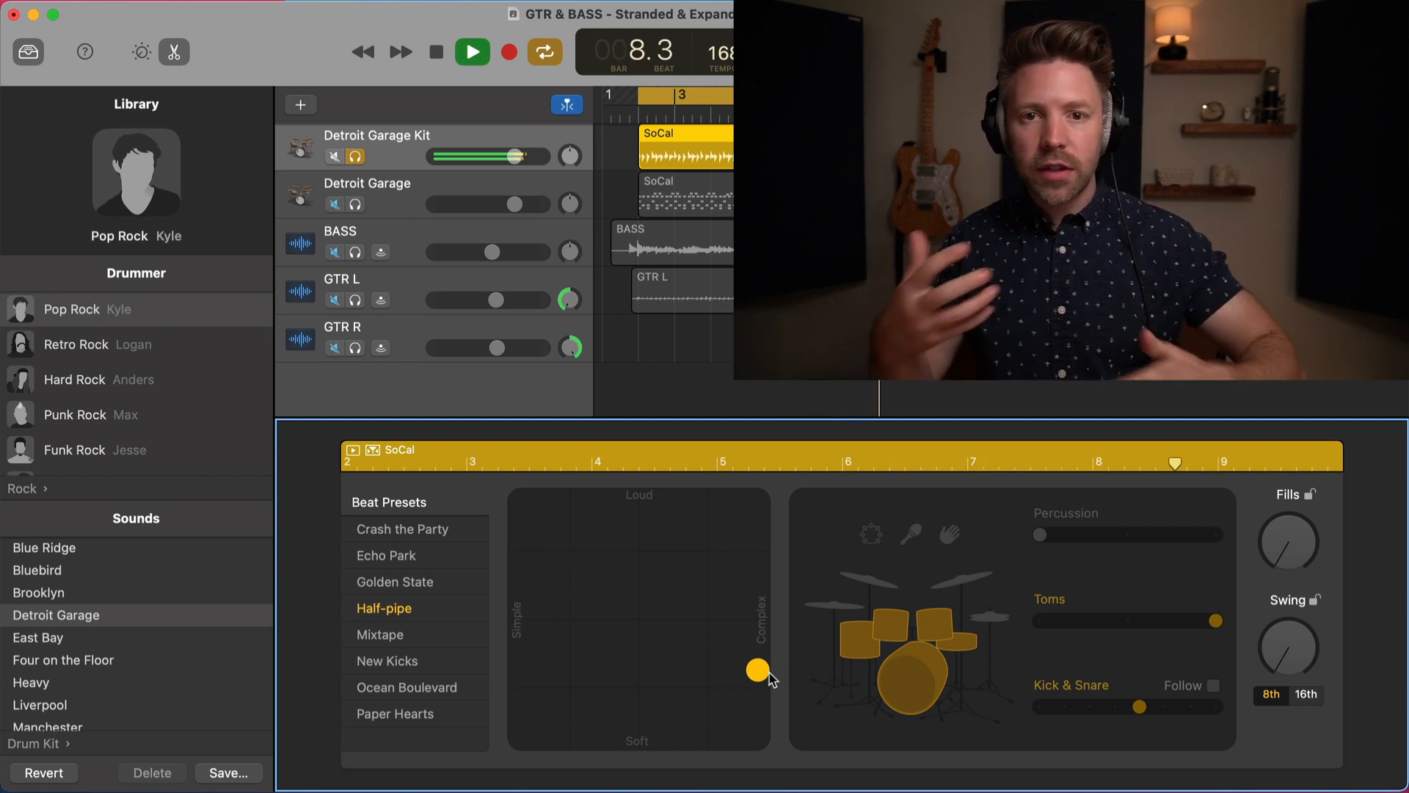
pyautogui.moveTo(761, 675); pyautogui.dragTo(760, 688)
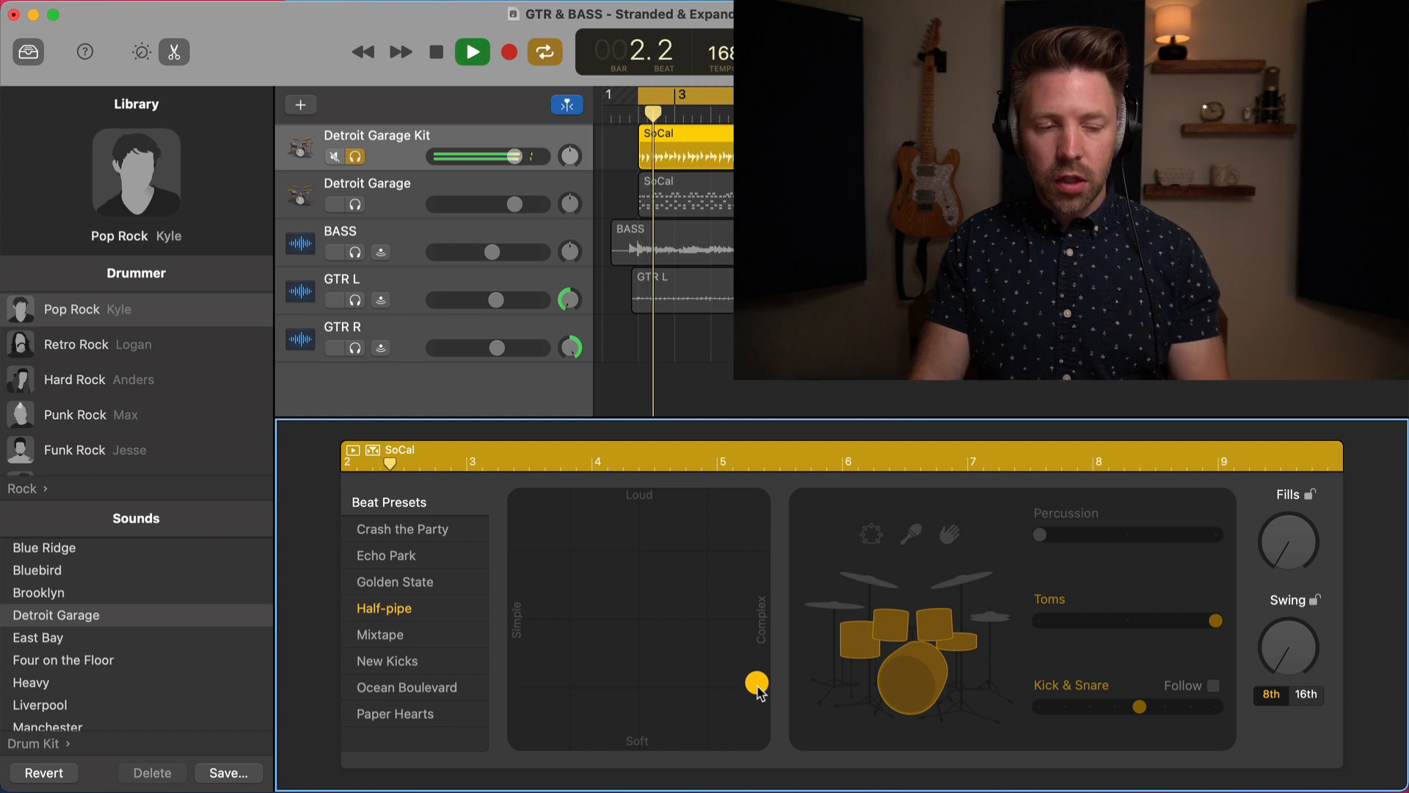
pyautogui.click(1041, 623)
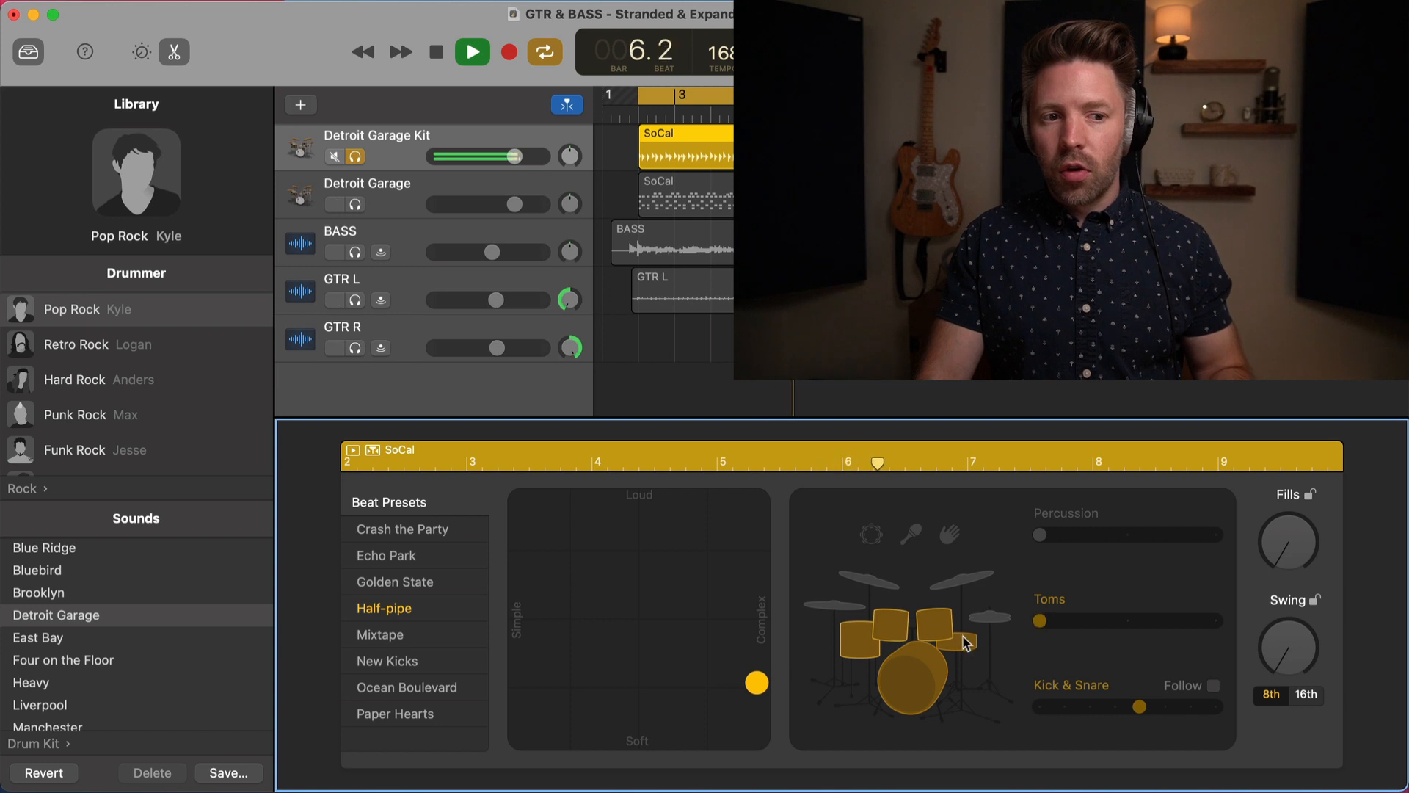
pyautogui.moveTo(755, 680); pyautogui.dragTo(792, 495)
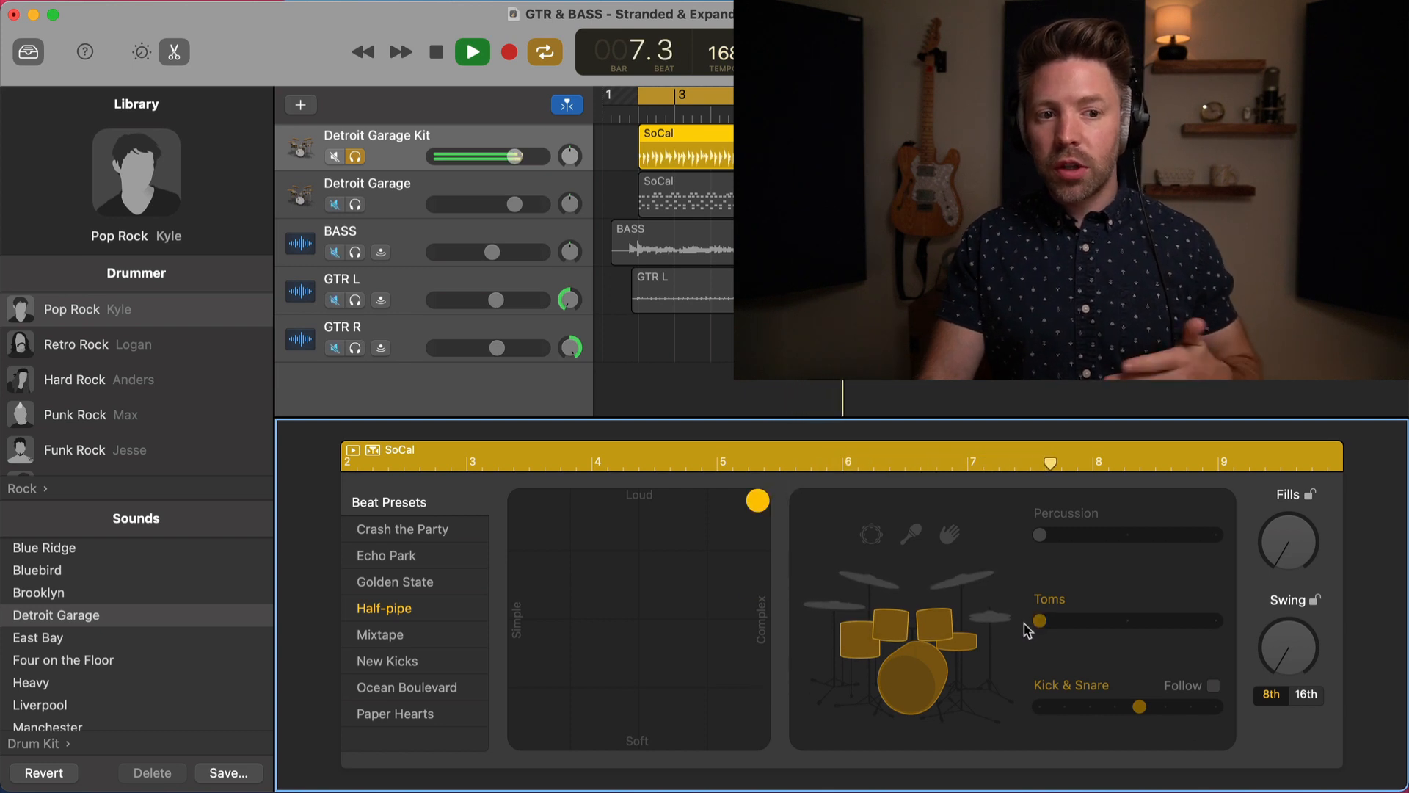
pyautogui.moveTo(1039, 621); pyautogui.dragTo(1215, 622)
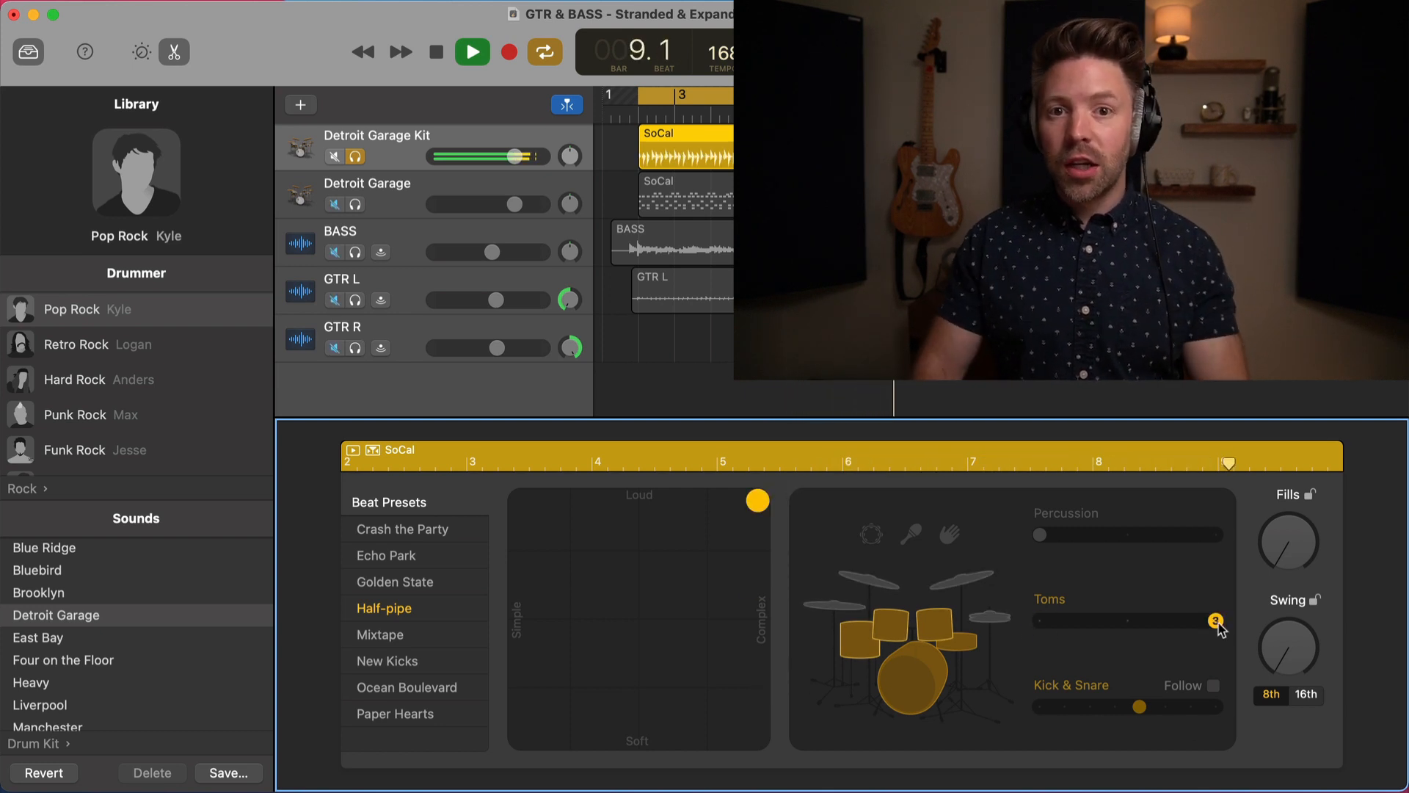
pyautogui.press('space')
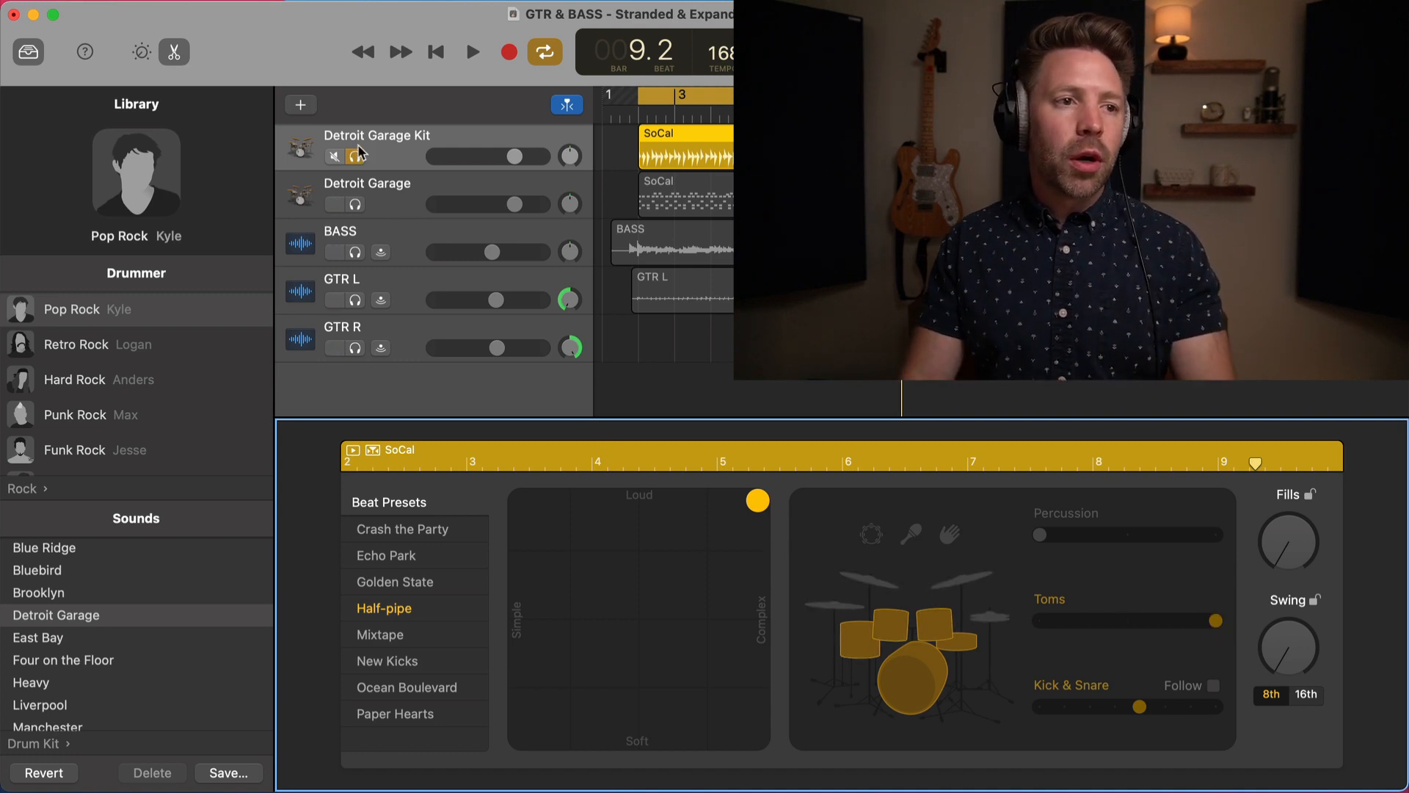
# Add a new Drummer track below the Detroit Garage Kit track.
pyautogui.press('alt+super+n')
pyautogui.click(1003, 312)
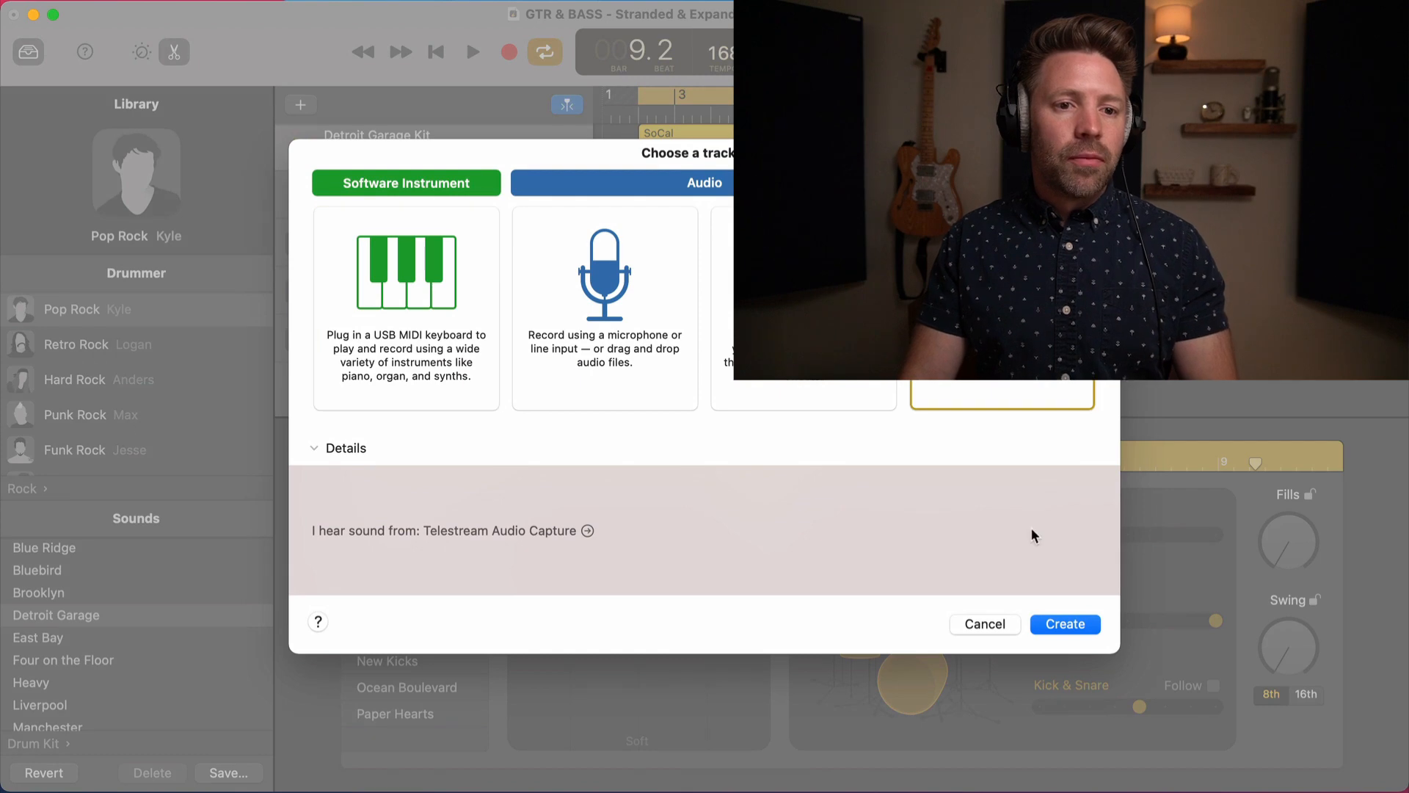
pyautogui.click(1062, 626)
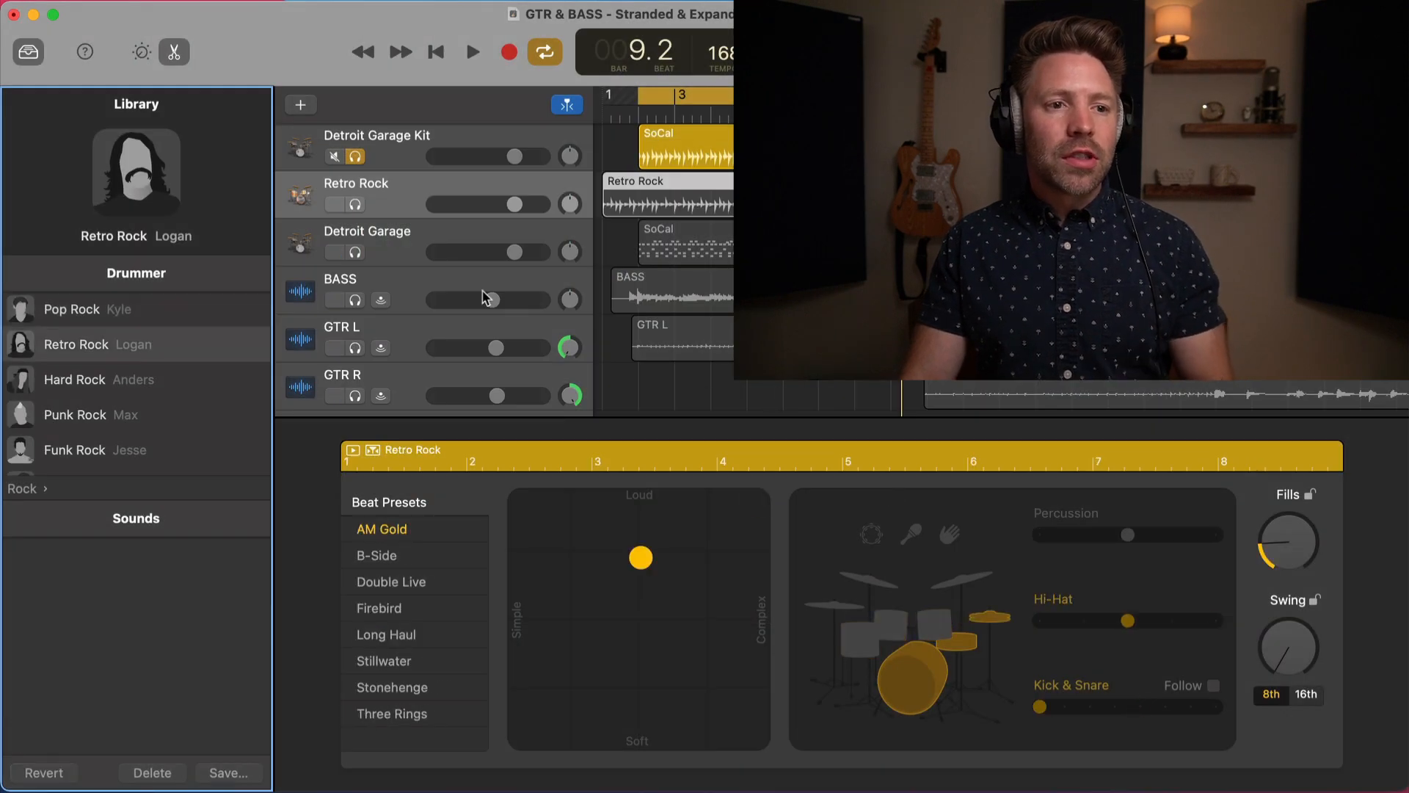
# Return the playhead to the project start with cycling turned off, and toggle solo on and off for the new Drummer track.
pyautogui.click(355, 205)
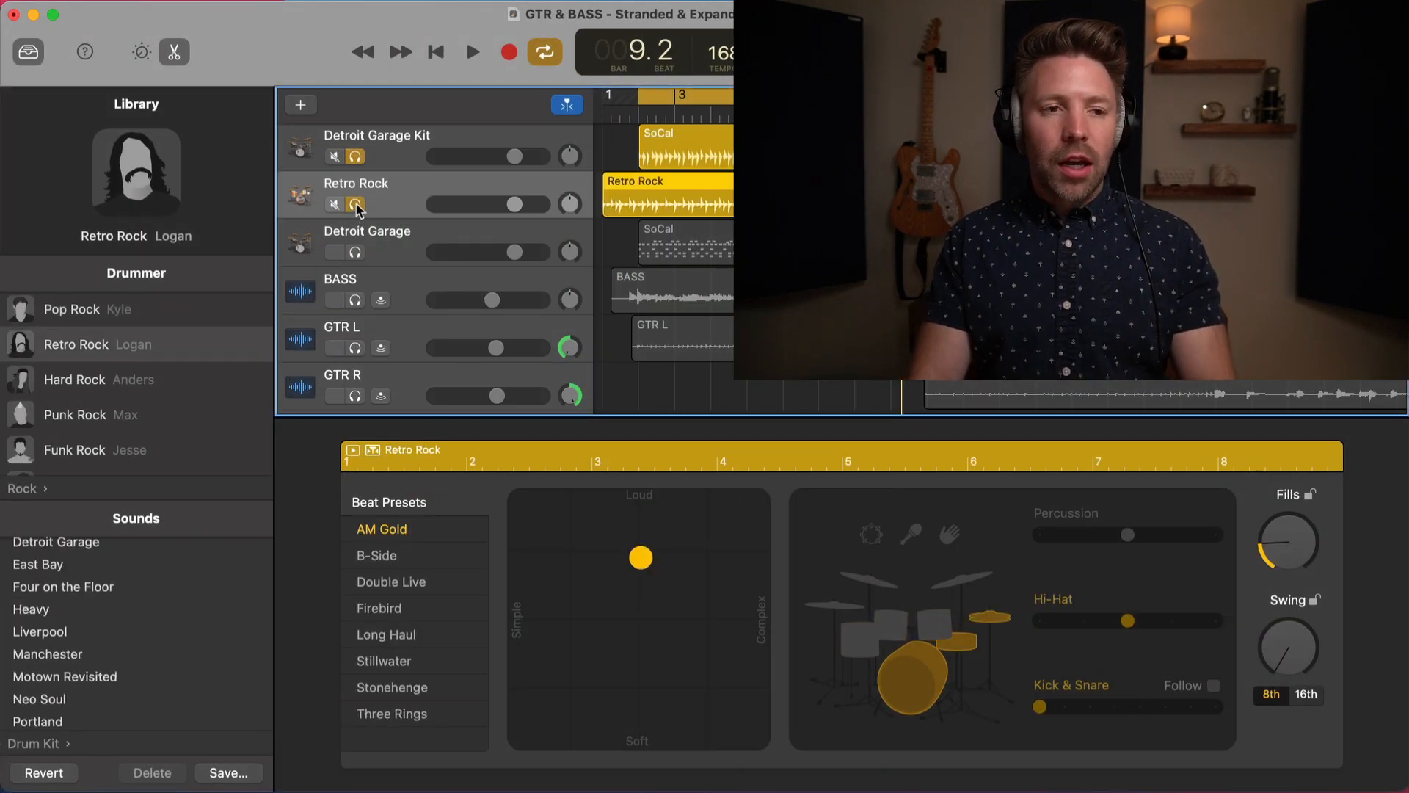
pyautogui.press('Return')
pyautogui.press('c')
pyautogui.press('s')
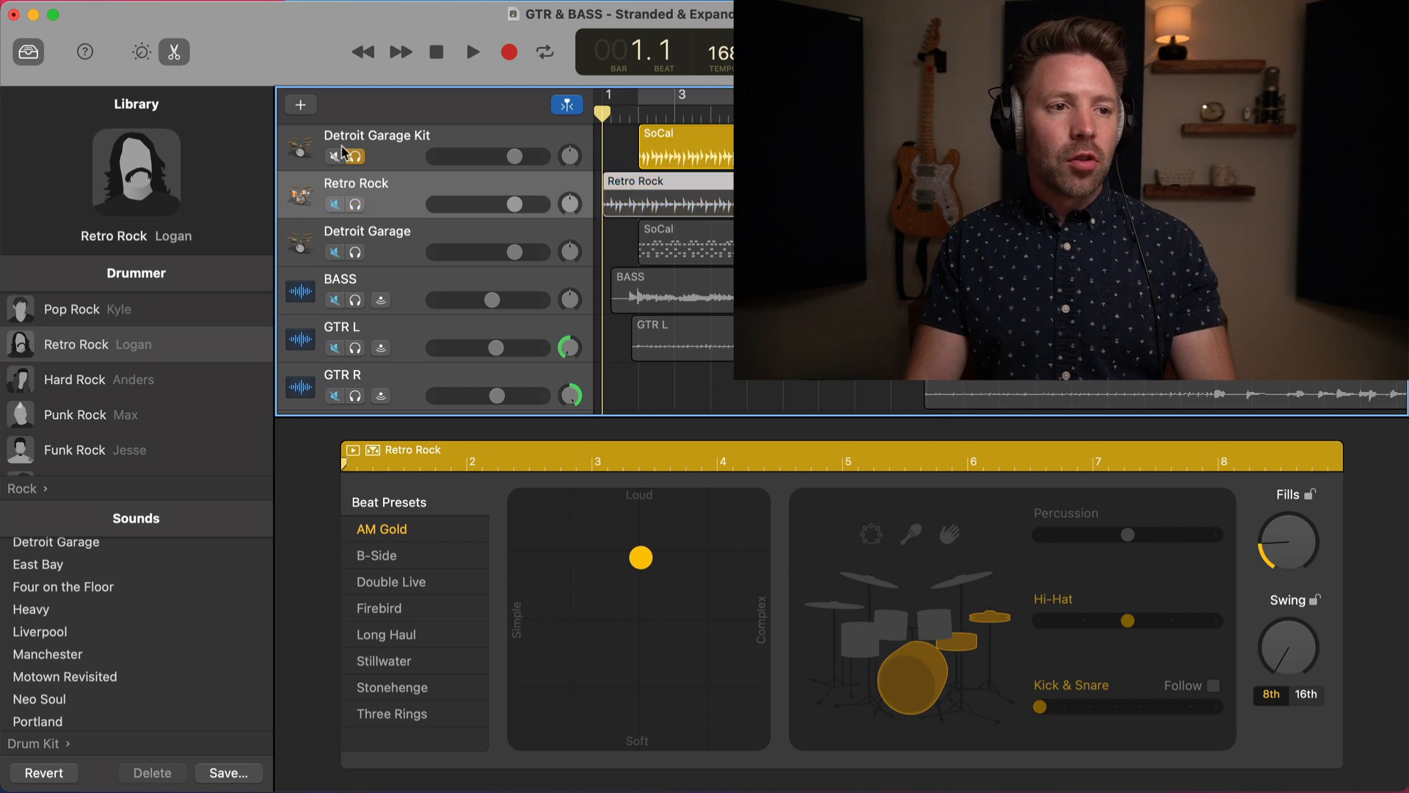
# Solo only the Retro Rock track and play its opening bars.
pyautogui.press('s')
pyautogui.click(360, 159)
pyautogui.press('space')
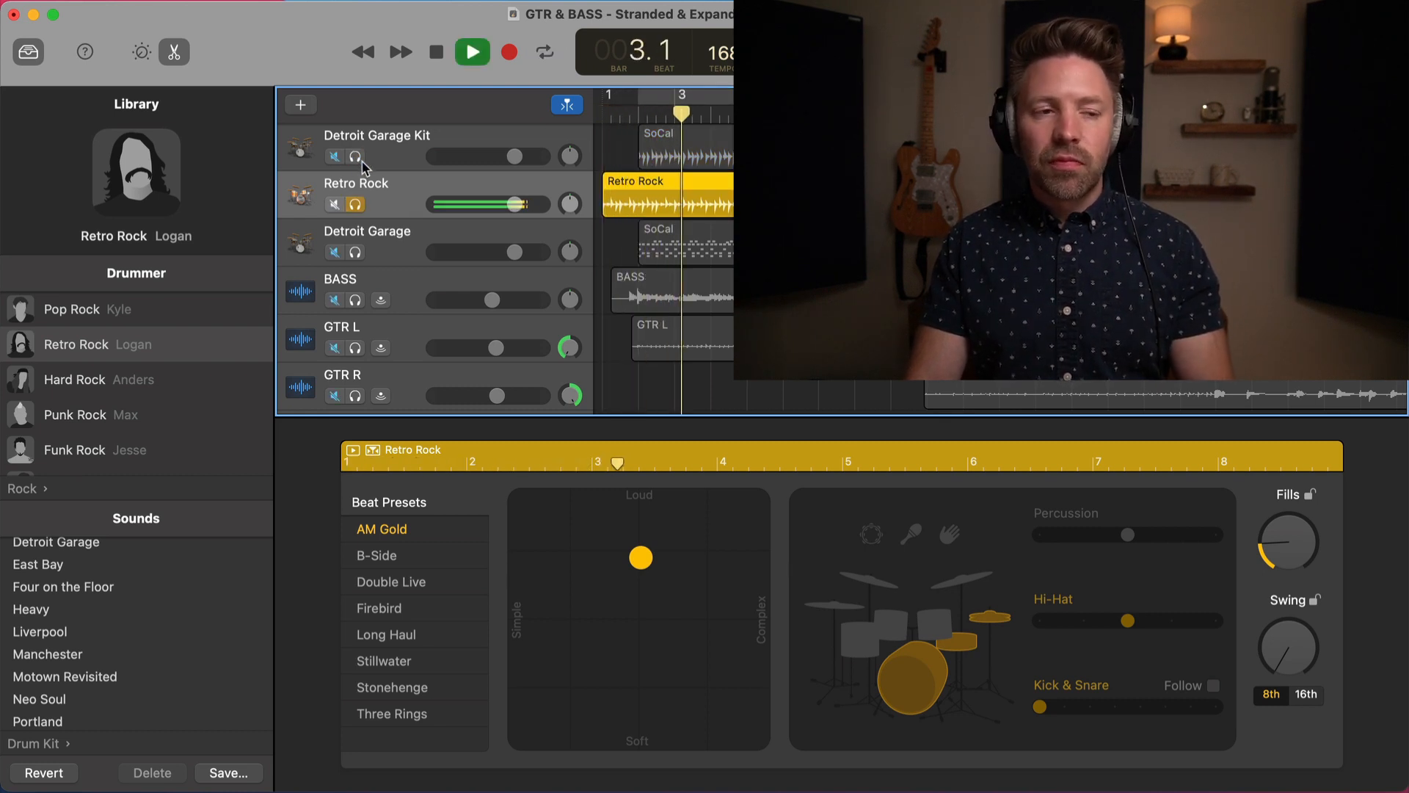
pyautogui.press('space')
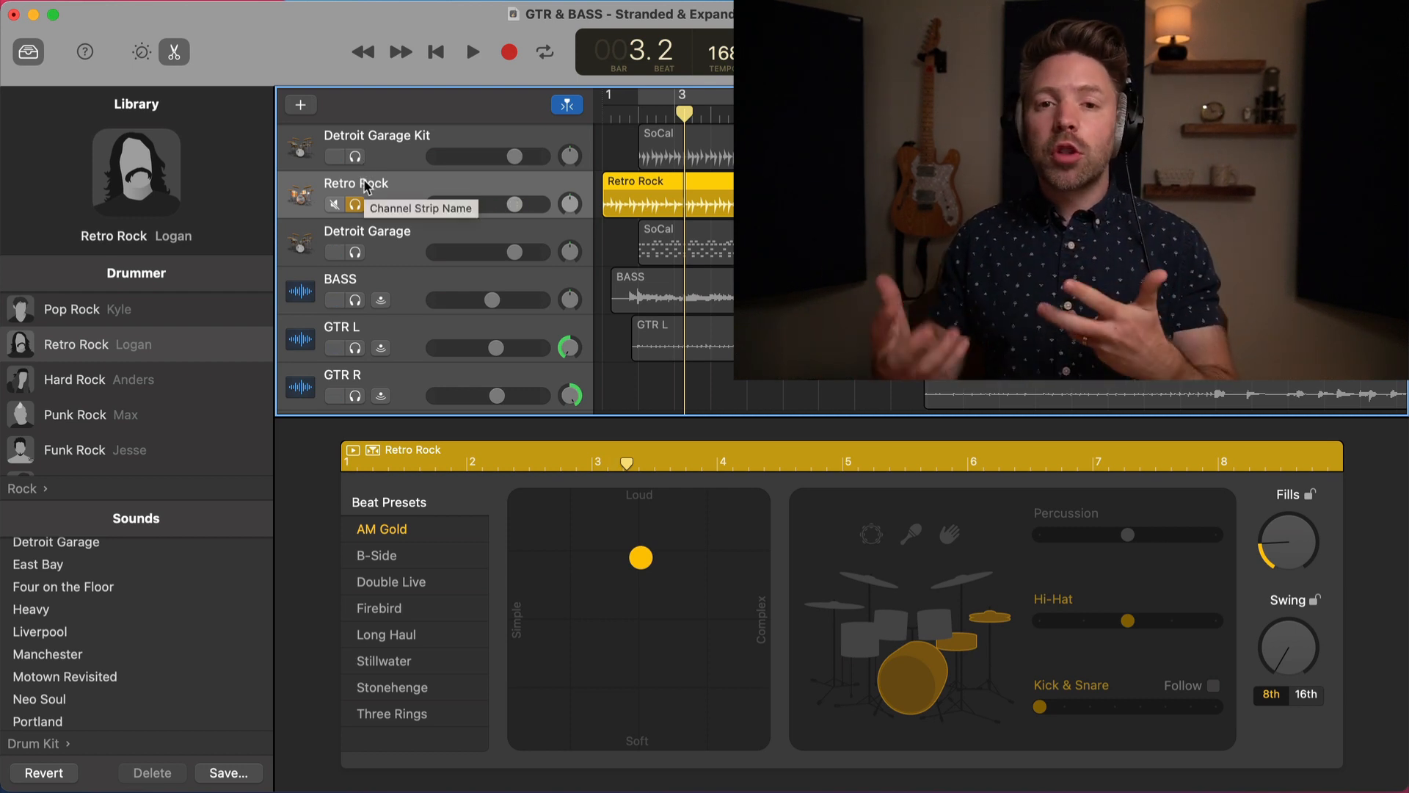
# Switch solo from the Retro Rock track to the Detroit Garage Kit track and turn cycling on.
pyautogui.click(357, 204)
pyautogui.click(356, 156)
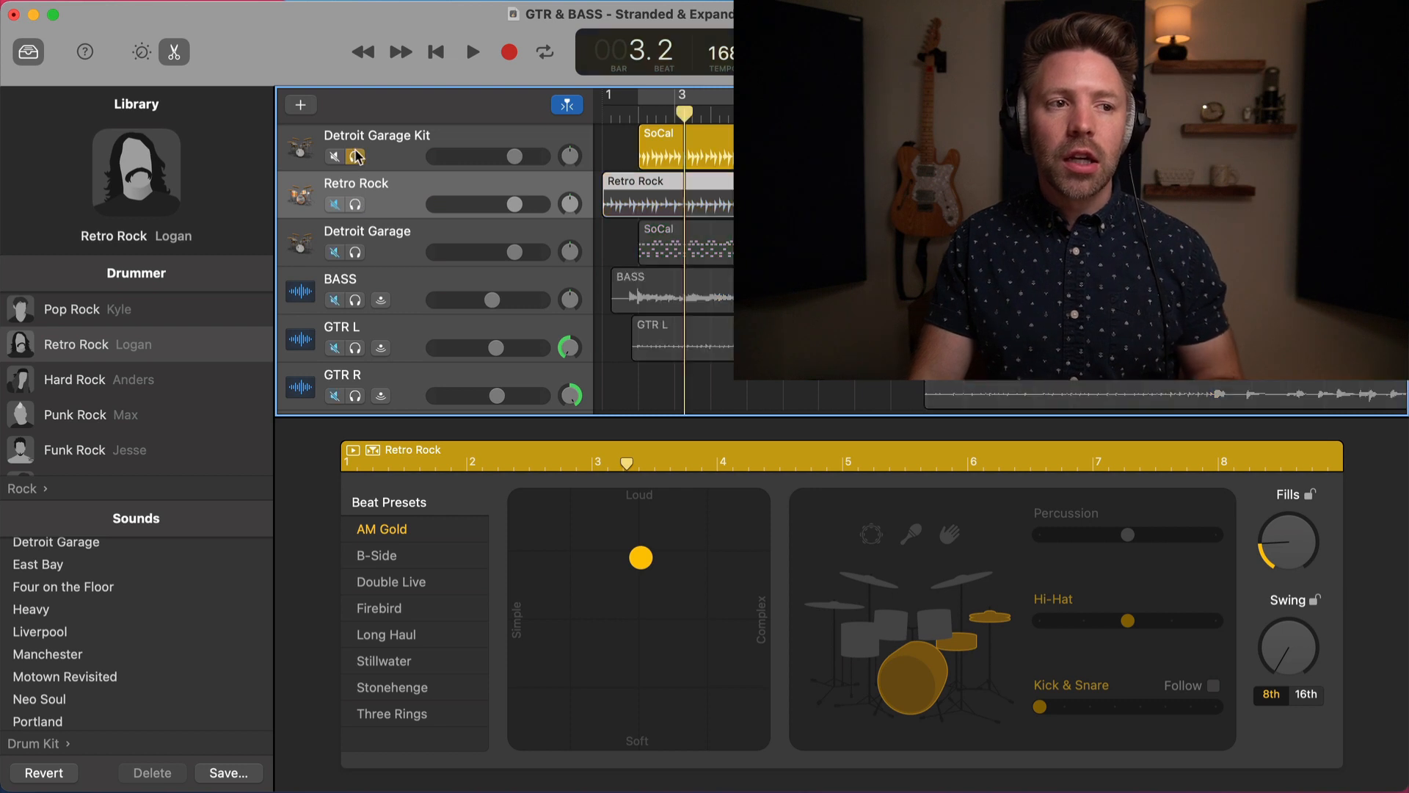
pyautogui.press('c')
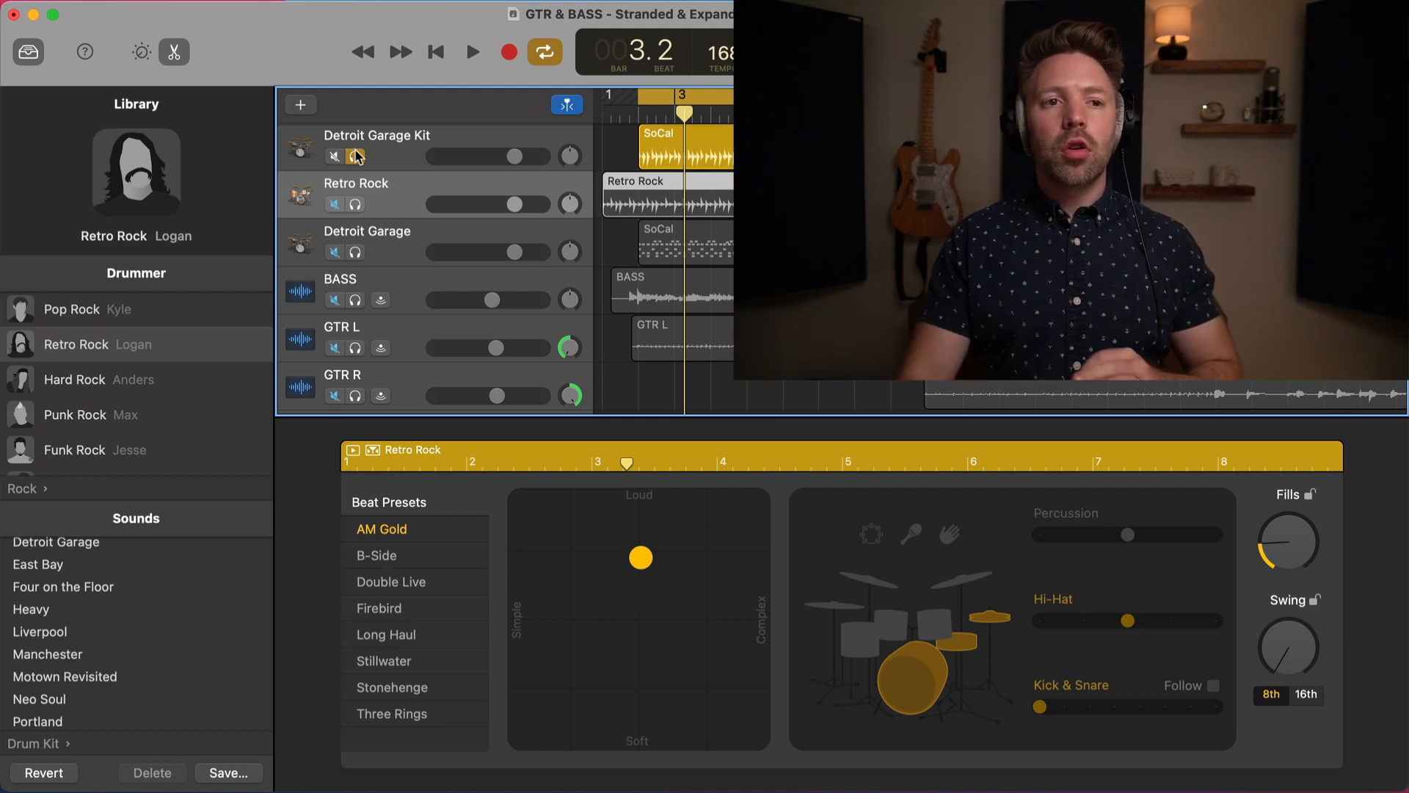
# Turn on the metronome and play the cycle with the Detroit Garage Kit track muted to hear only the click.
pyautogui.click(954, 57)
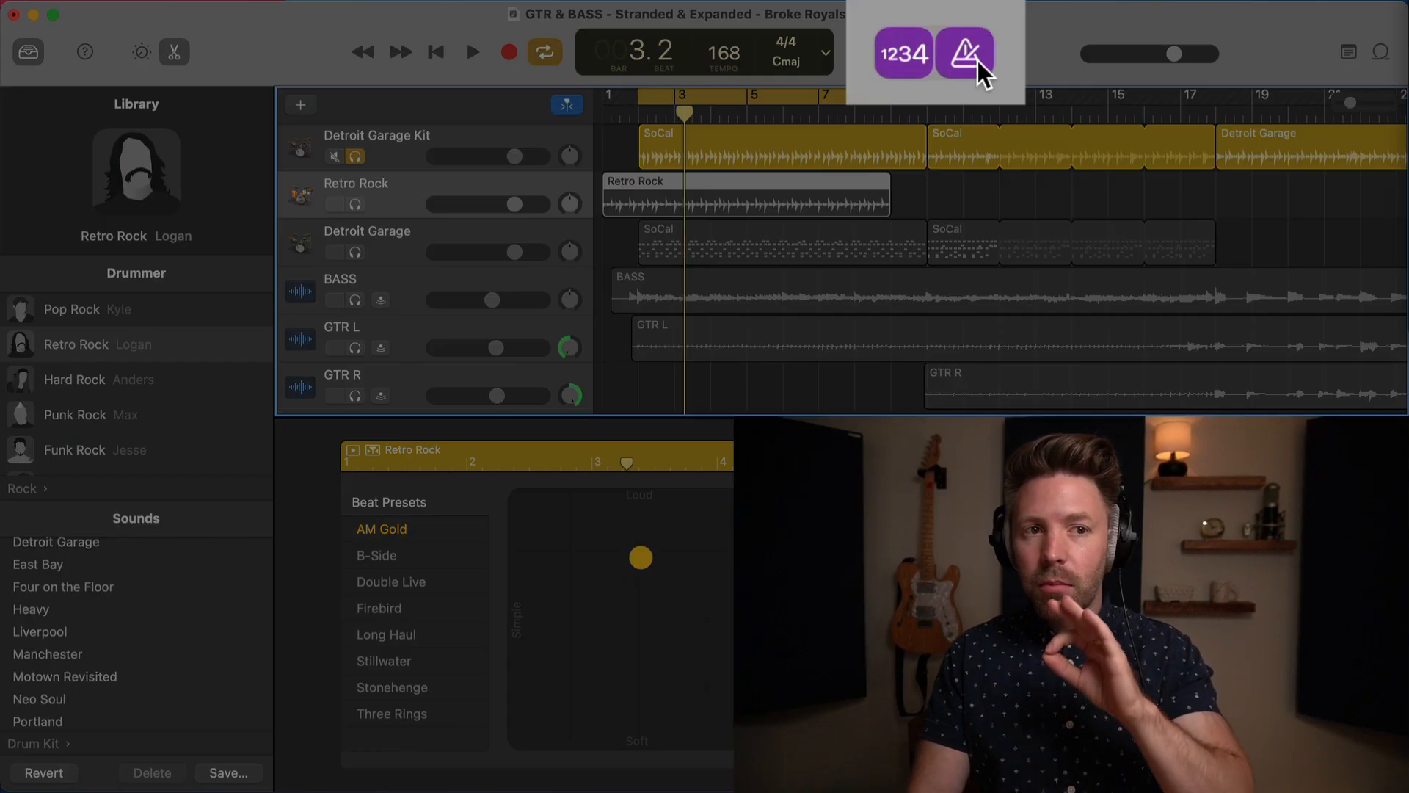
pyautogui.click(336, 156)
pyautogui.press('space')
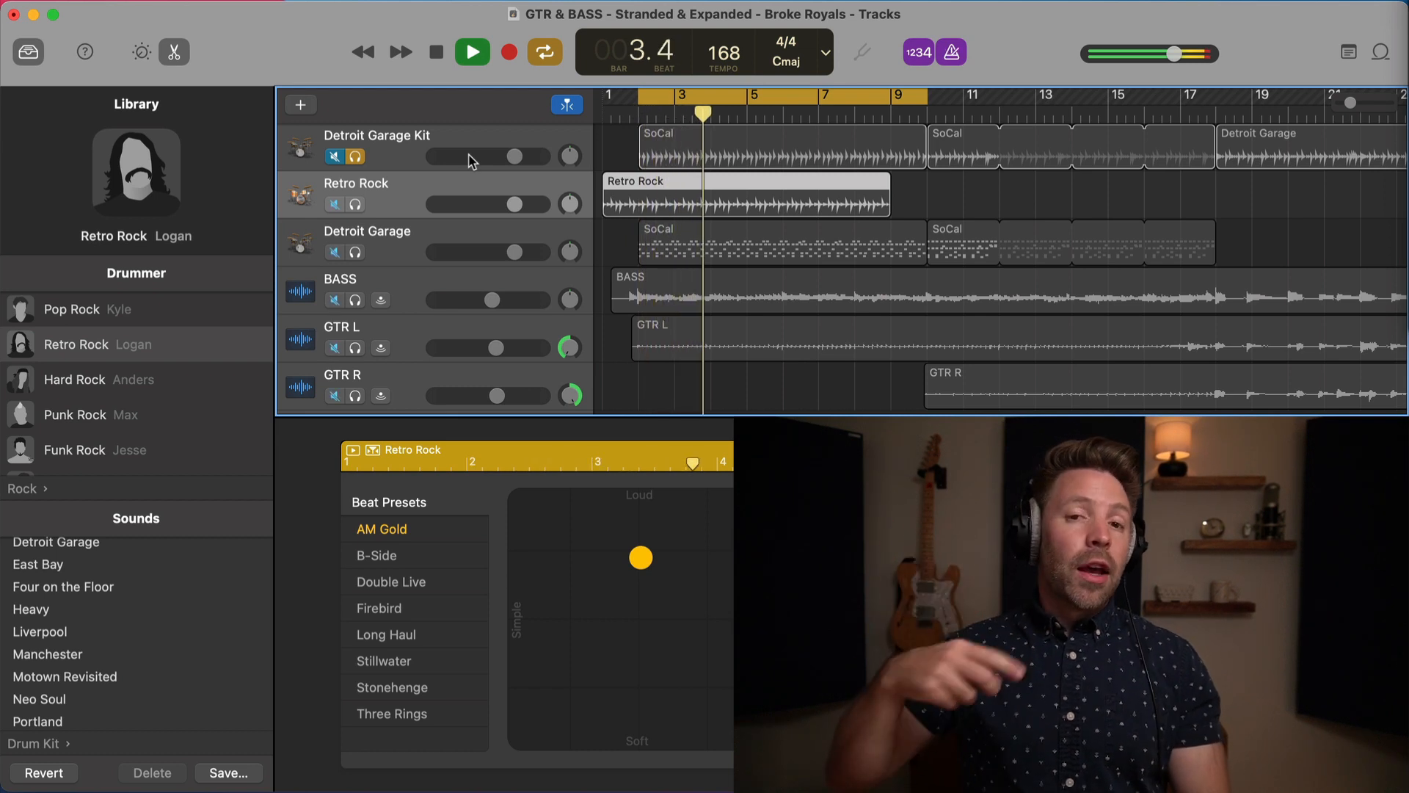
pyautogui.press('space')
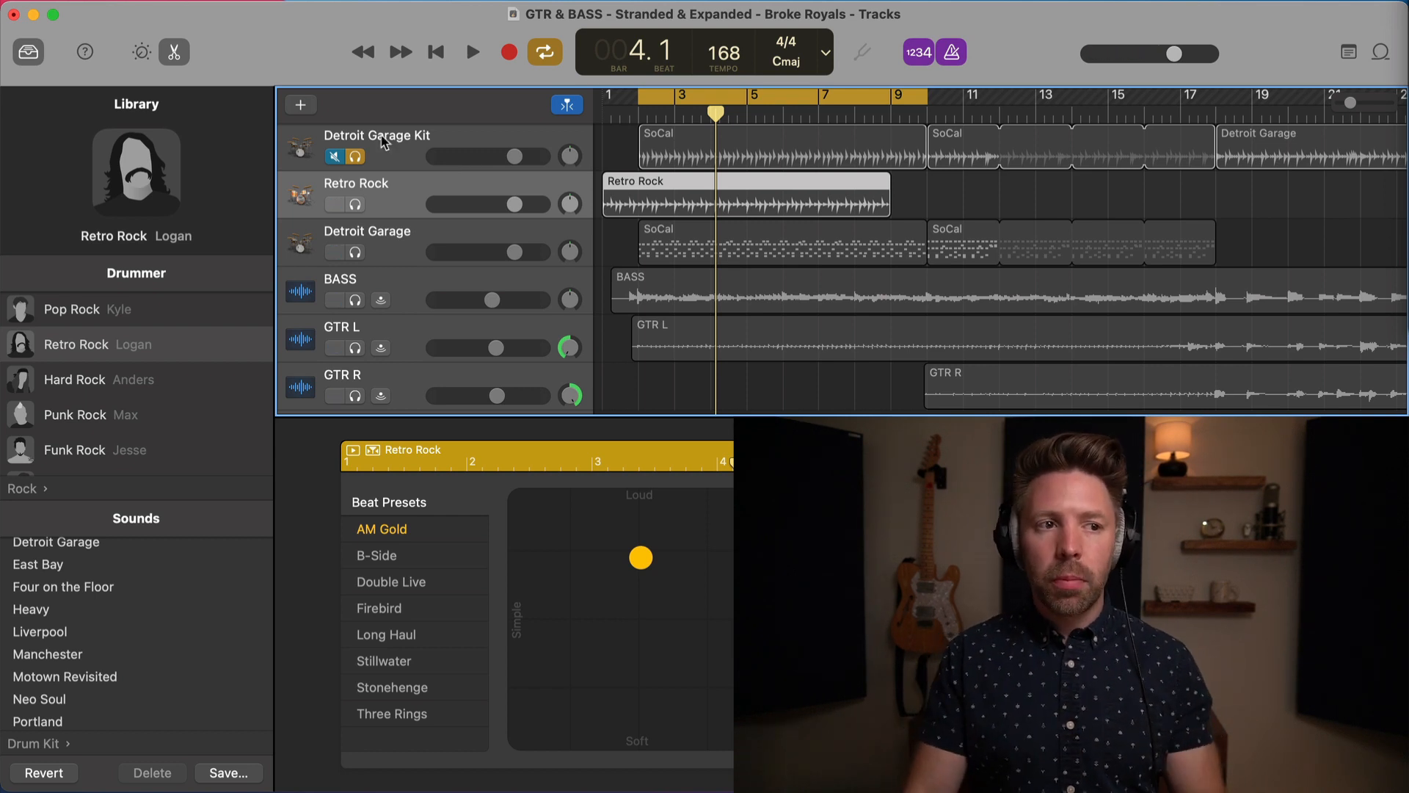
# Unmute the Detroit Garage Kit track and play the cycle to hear the drums against the metronome.
pyautogui.click(334, 158)
pyautogui.press('space')
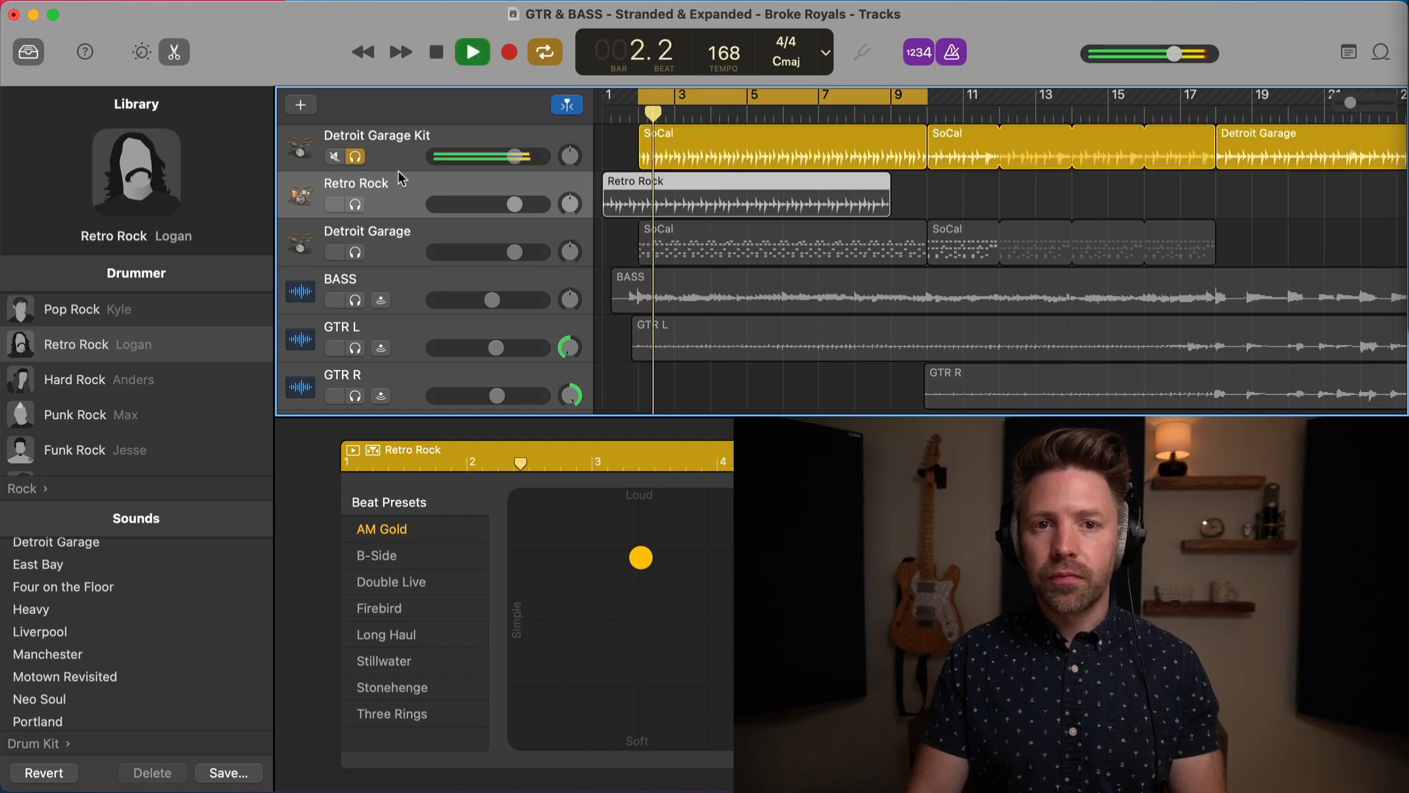
pyautogui.press('space')
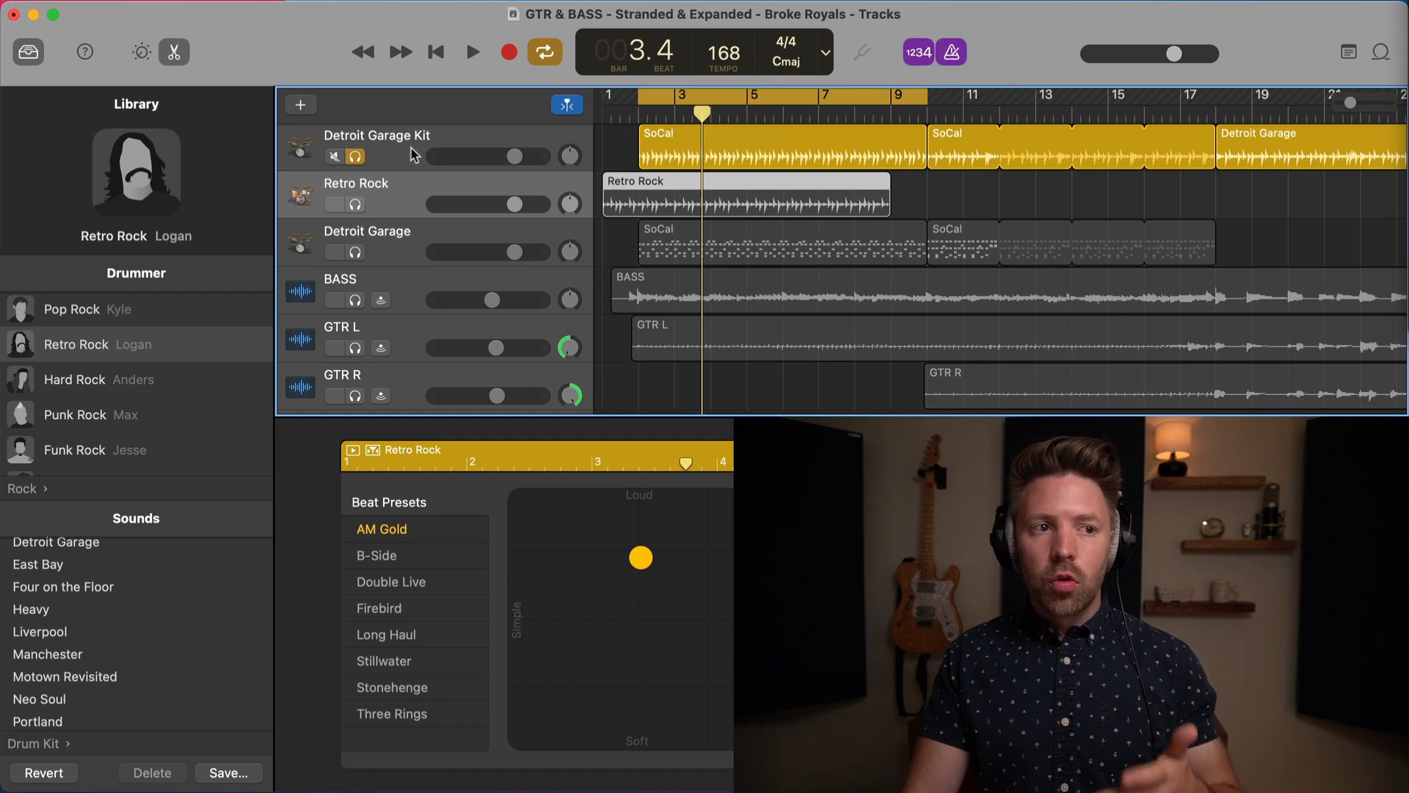
# Compare the metronome alone with the drums again by playing the cycle with the Detroit Garage Kit track first muted, and finally unmuted.
pyautogui.click(335, 157)
pyautogui.press('space')
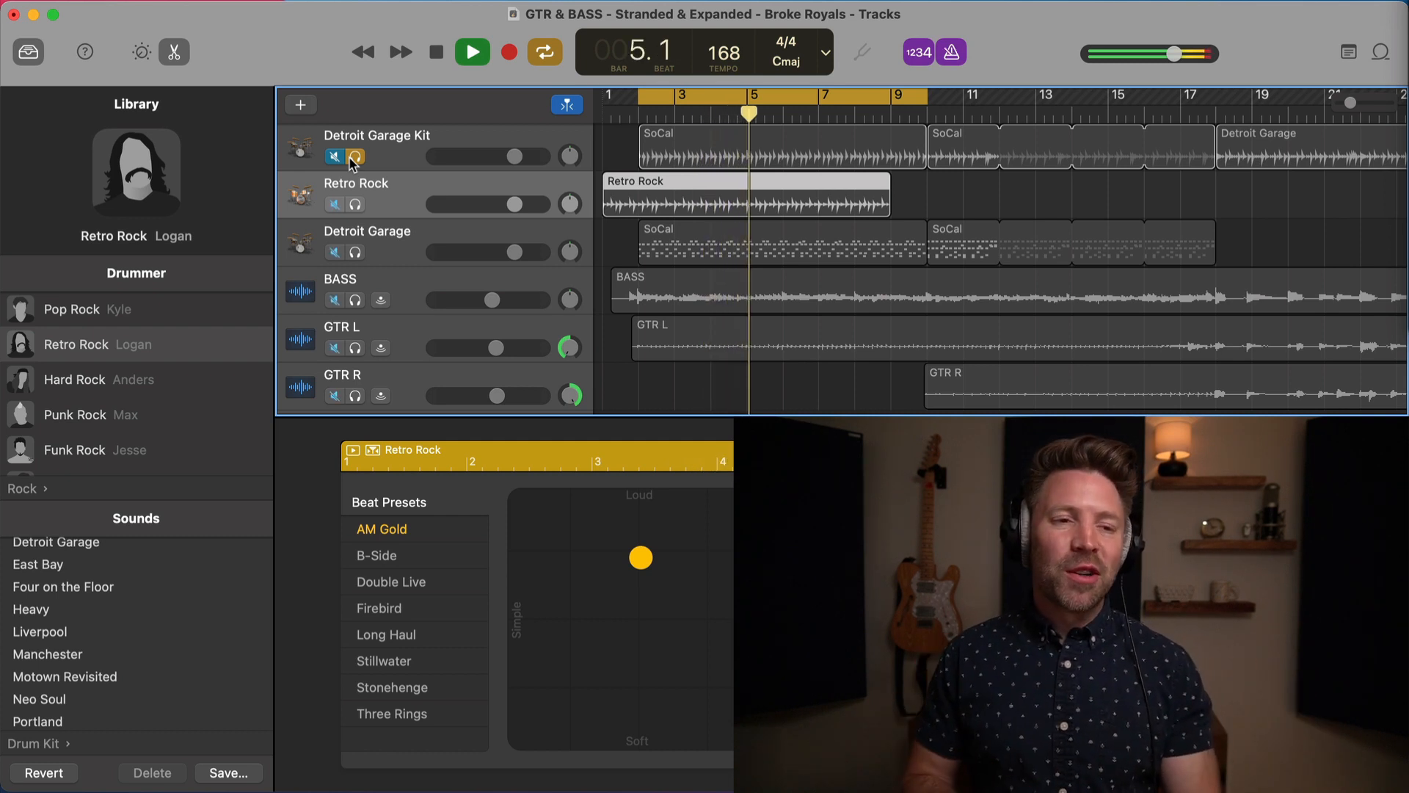
pyautogui.press('space')
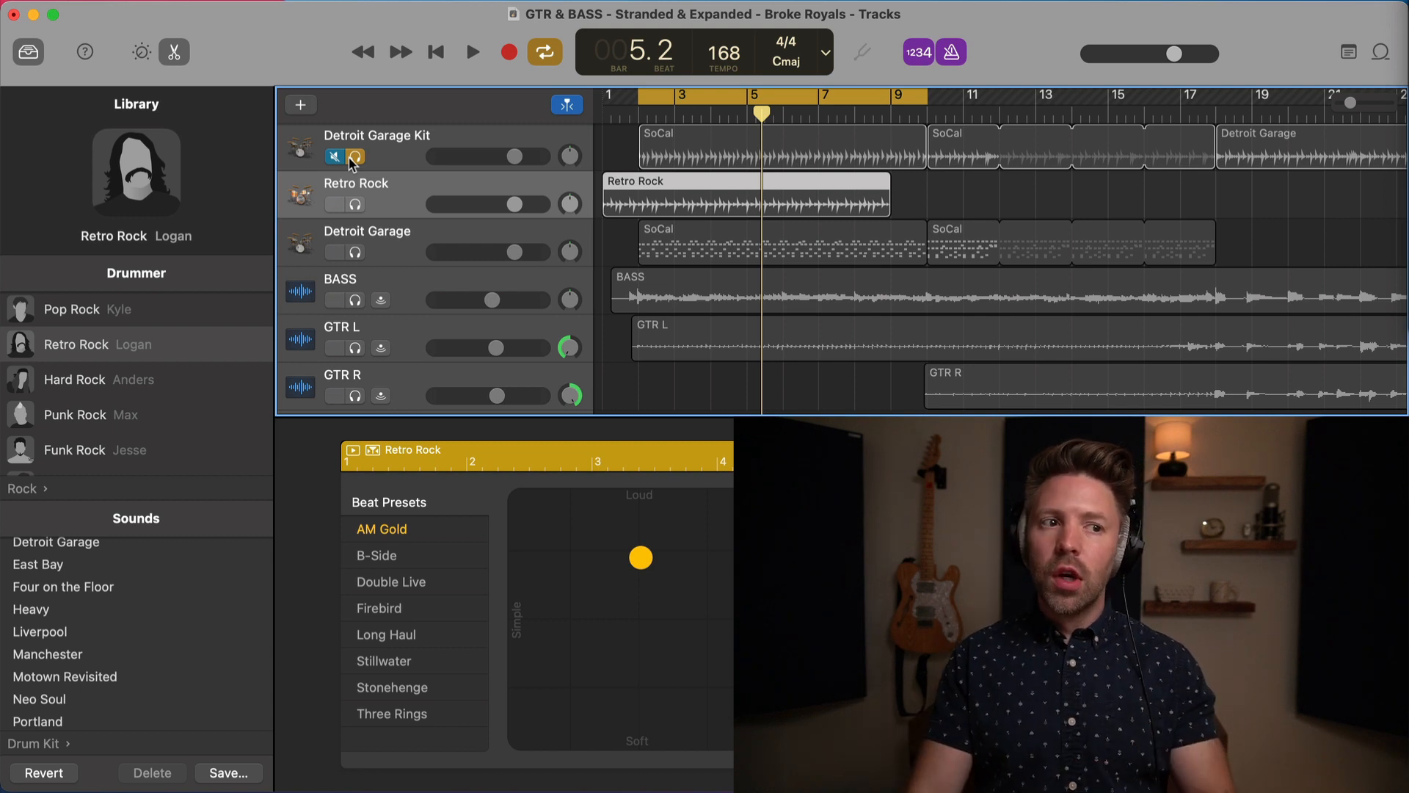
pyautogui.click(334, 157)
pyautogui.press('space')
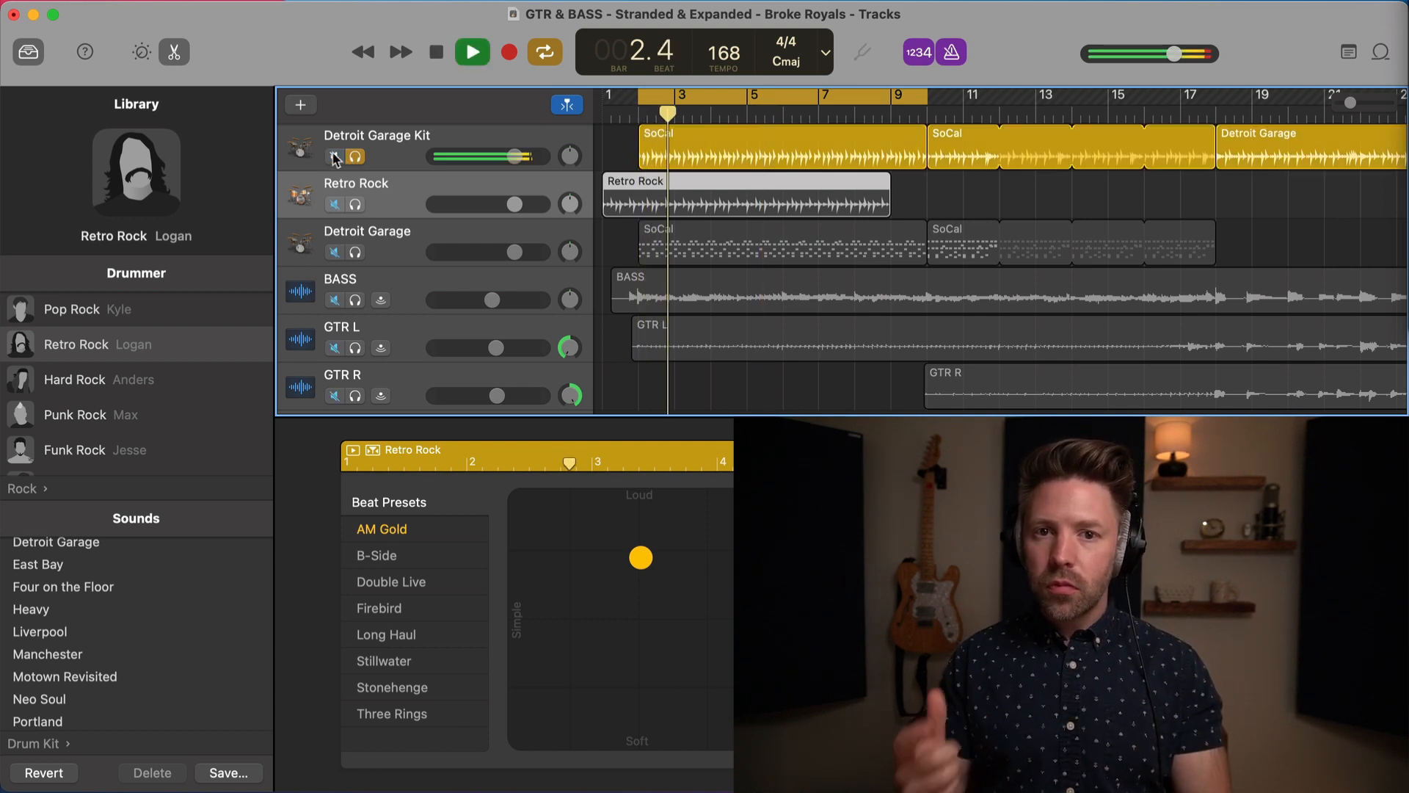
pyautogui.press('space')
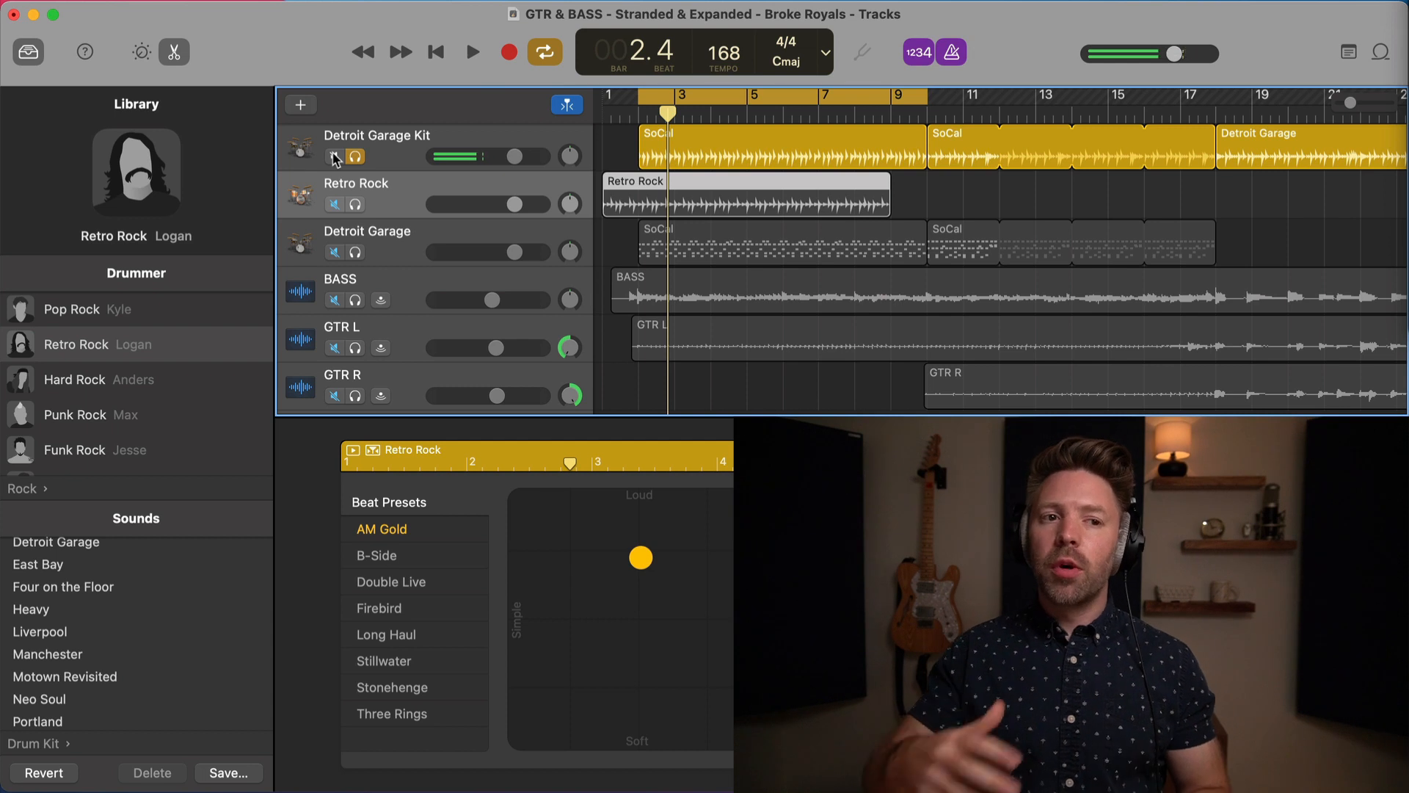